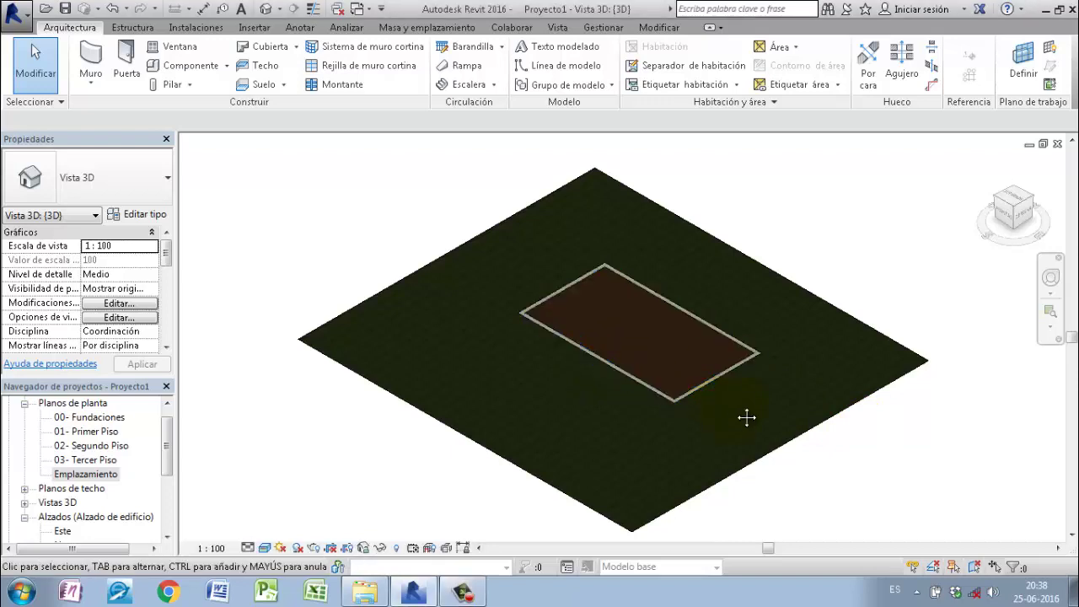
Step: Orbit, zoom and pan the 3D view to inspect the rectangular pad
scroll(747, 417, up, 1)
scroll(758, 374, up, 1)
scroll(650, 426, up, 1)
scroll(619, 366, up, 2)
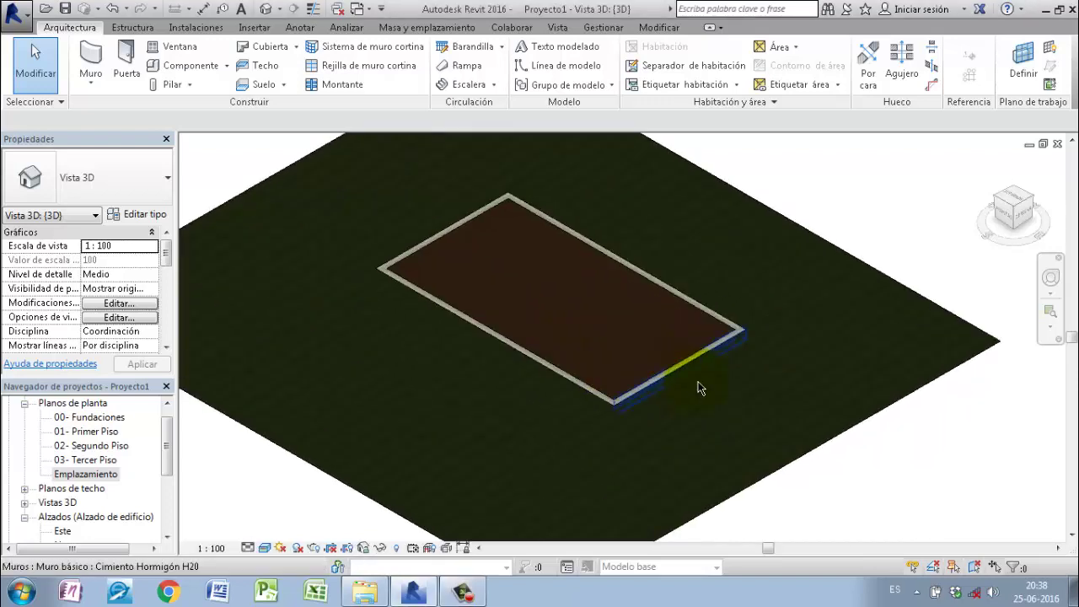
scroll(698, 388, up, 1)
scroll(674, 371, up, 1)
scroll(657, 363, up, 1)
scroll(691, 392, up, 1)
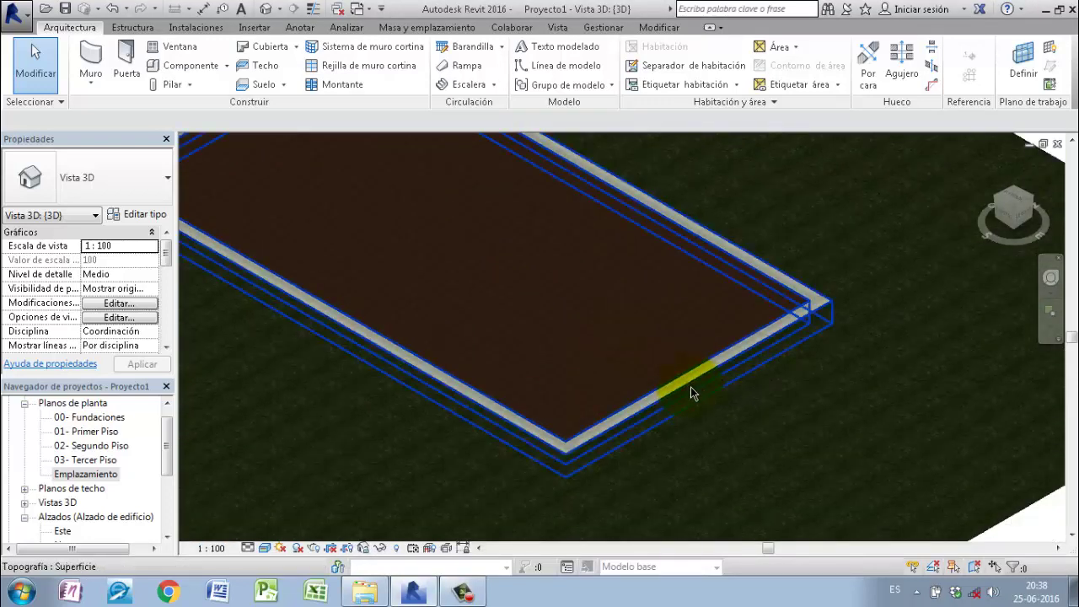
scroll(690, 393, down, 2)
scroll(477, 228, up, 1)
scroll(361, 205, up, 2)
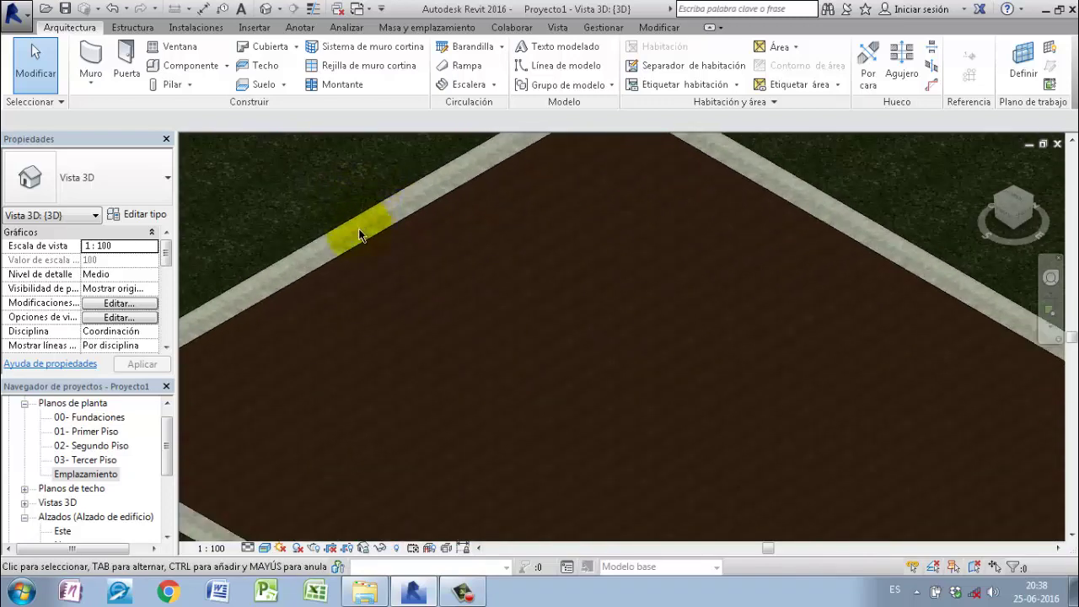
scroll(359, 235, down, 1)
scroll(379, 241, down, 1)
scroll(429, 313, down, 1)
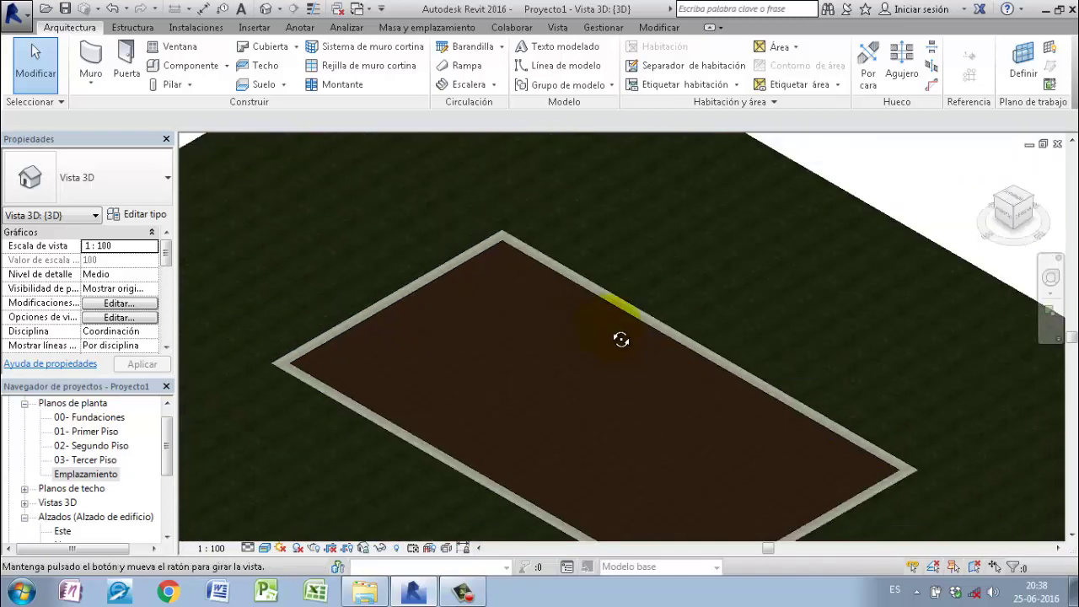
shift+middle_drag(620, 339, 458, 380)
scroll(740, 438, up, 3)
mouse_move(739, 438)
shift+middle_down()
mouse_move(742, 342)
mouse_move(635, 346)
shift+middle_up()
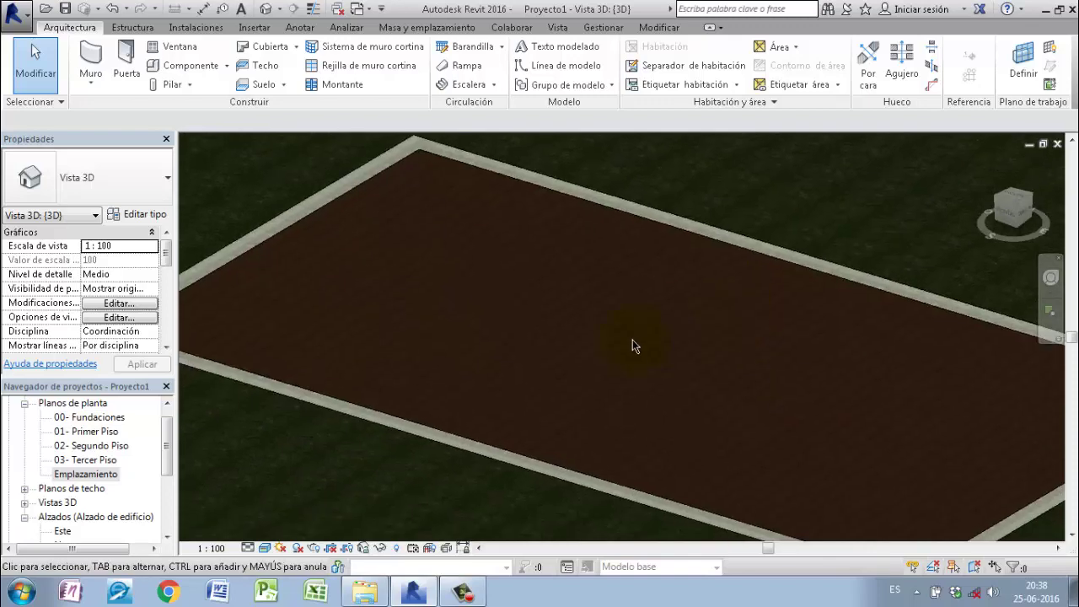
scroll(634, 345, down, 3)
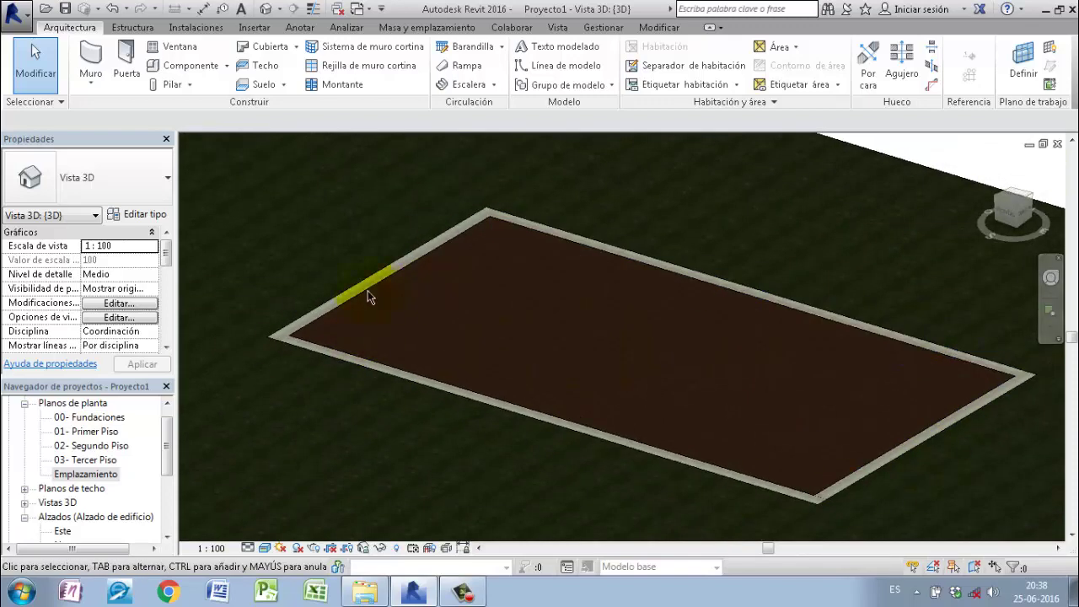
mouse_move(450, 304)
shift+middle_down()
mouse_move(475, 354)
mouse_move(563, 364)
mouse_move(556, 381)
shift+middle_up()
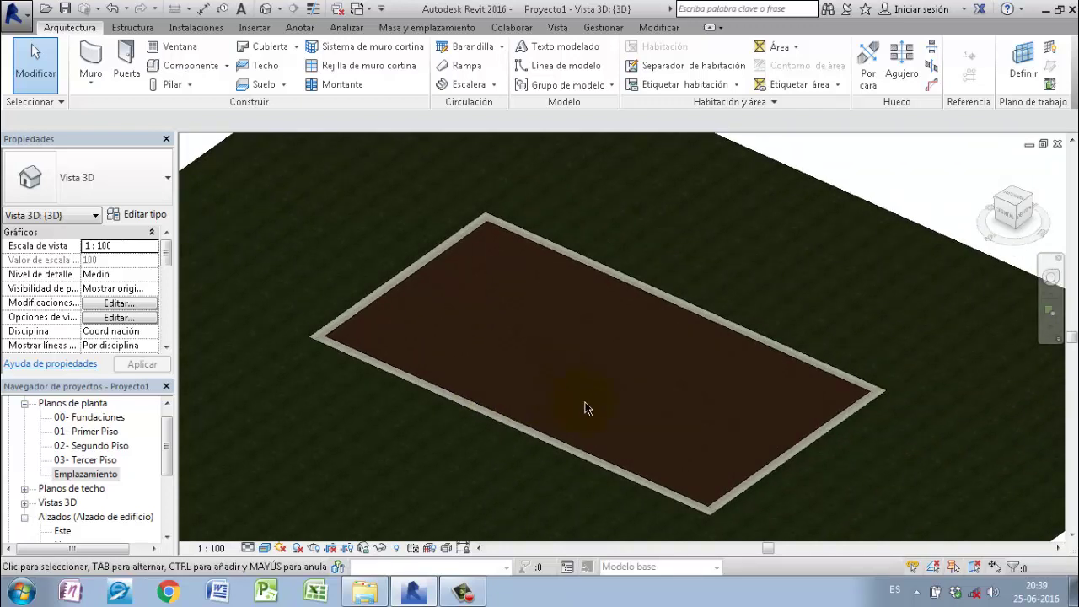
shift+middle_drag(581, 399, 584, 386)
scroll(471, 377, up, 2)
mouse_move(471, 376)
middle_down()
mouse_move(284, 337)
mouse_move(498, 424)
mouse_move(614, 428)
mouse_move(578, 369)
mouse_move(475, 388)
mouse_move(599, 384)
mouse_move(626, 321)
middle_up()
mouse_move(650, 361)
shift+middle_down()
mouse_move(691, 349)
mouse_move(674, 409)
mouse_move(625, 399)
mouse_move(611, 346)
mouse_move(674, 357)
shift+middle_up()
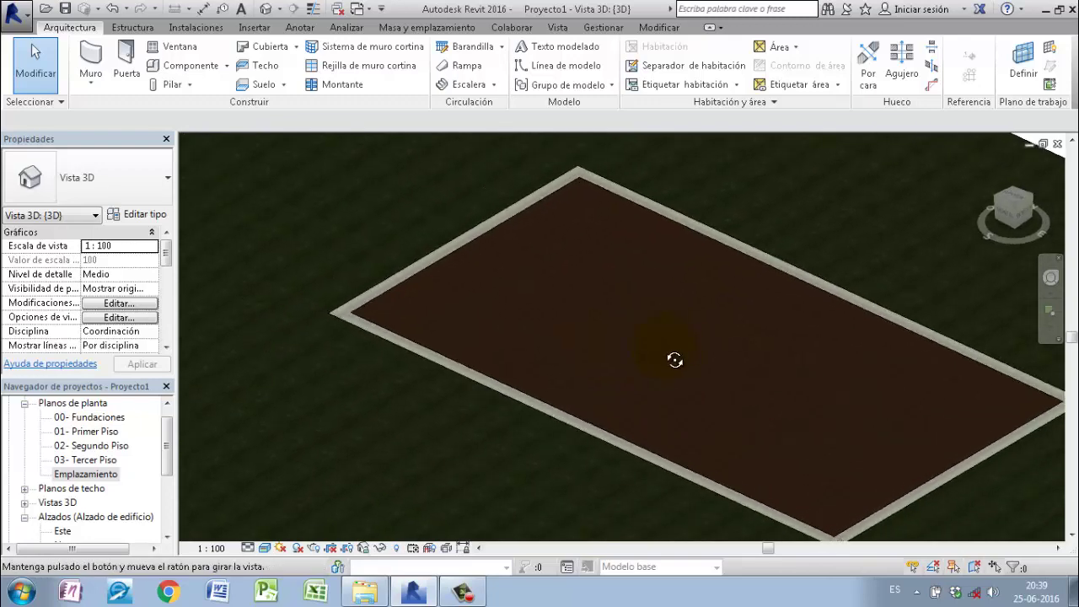
scroll(379, 329, up, 3)
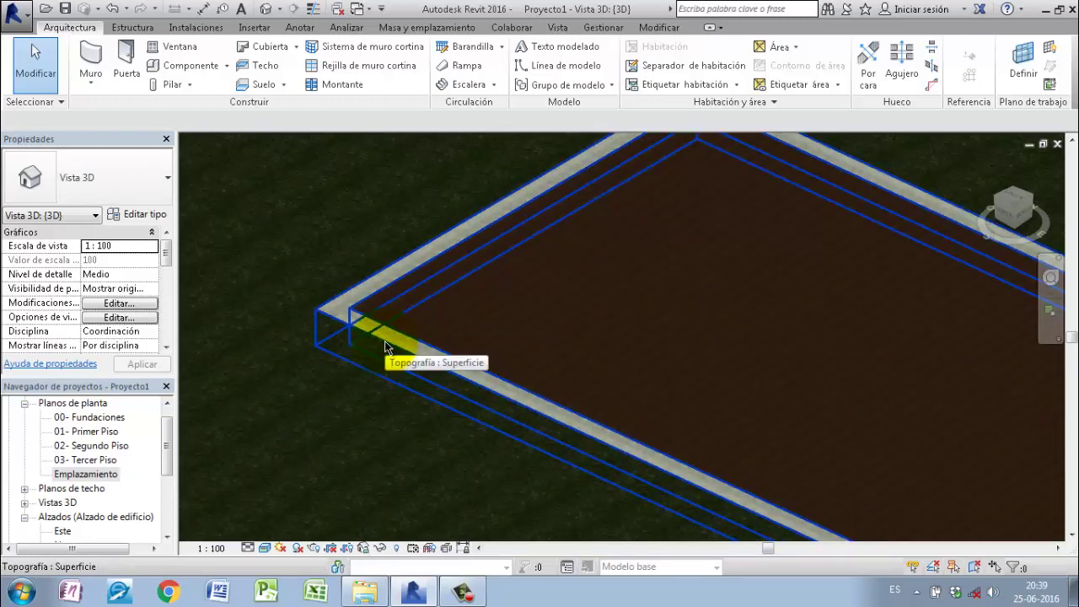
scroll(384, 346, down, 2)
scroll(384, 340, down, 1)
scroll(526, 362, down, 2)
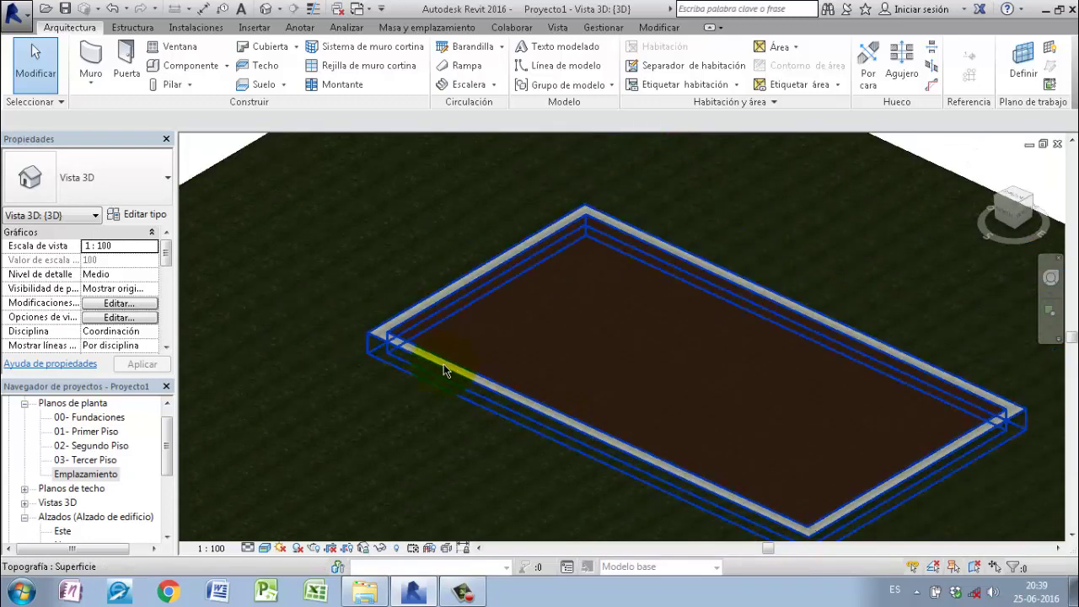
scroll(526, 365, down, 1)
middle_drag(526, 364, 497, 372)
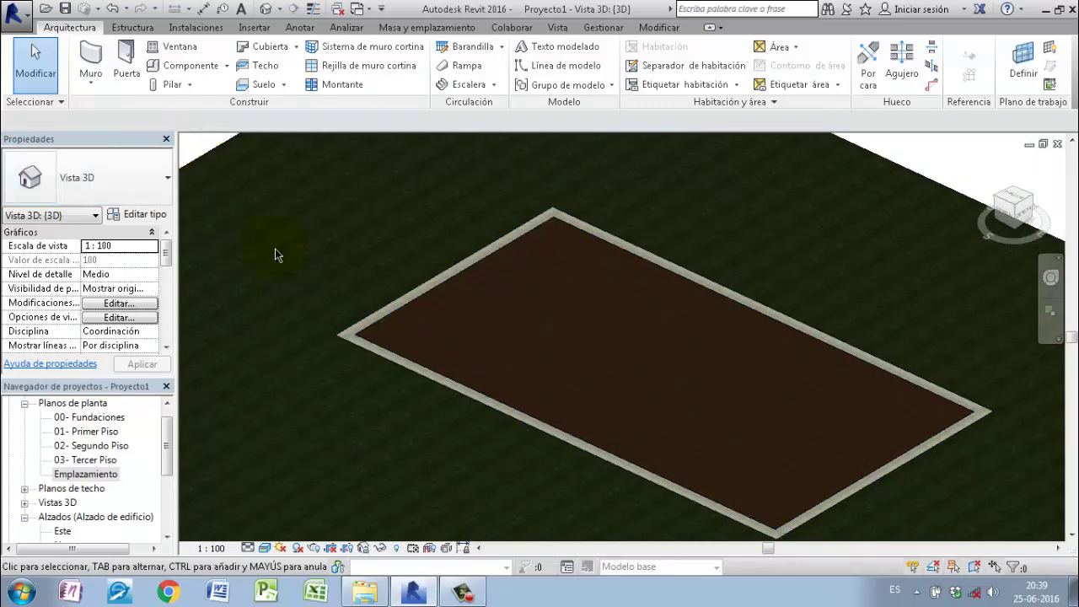
Step: Open the 00- Fundaciones floor plan and pan it into view
click(167, 451)
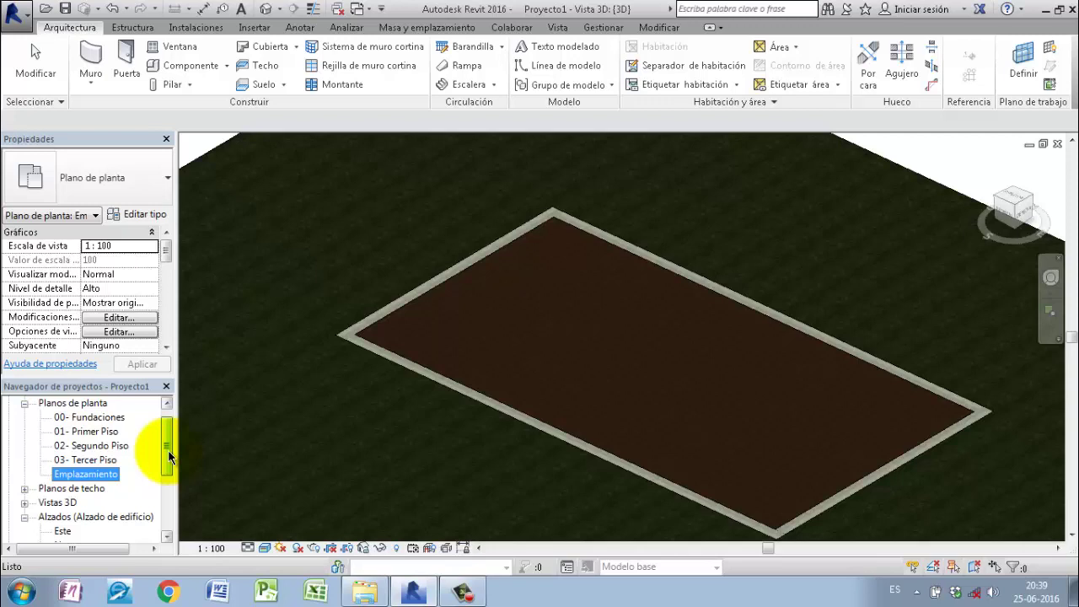
double_click(114, 417)
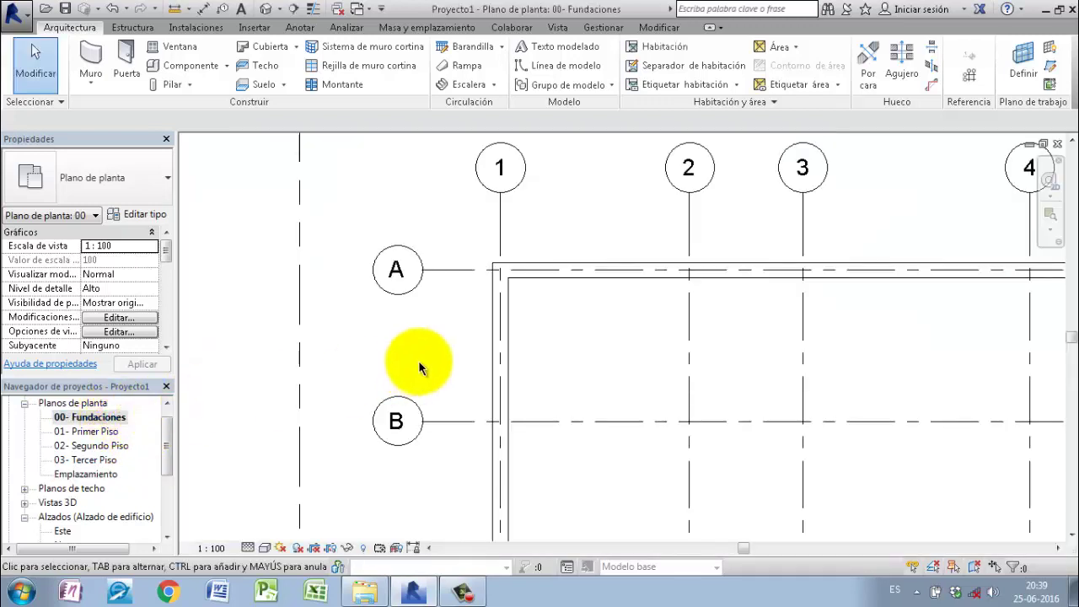
scroll(482, 304, down, 3)
mouse_move(495, 314)
middle_down()
mouse_move(506, 291)
mouse_move(476, 287)
middle_up()
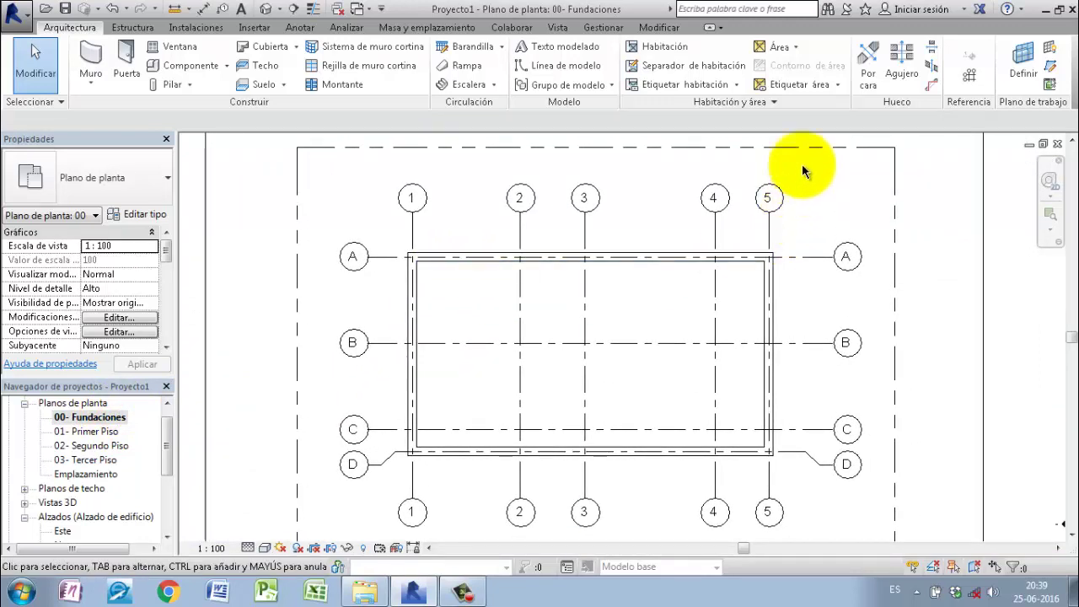
click(552, 27)
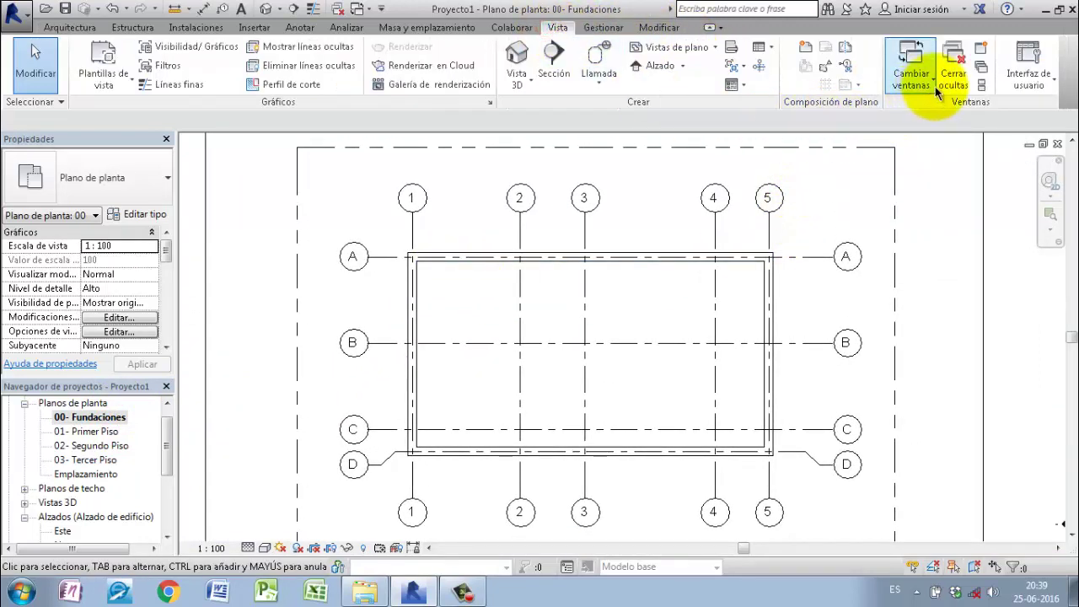
middle_drag(405, 305, 408, 304)
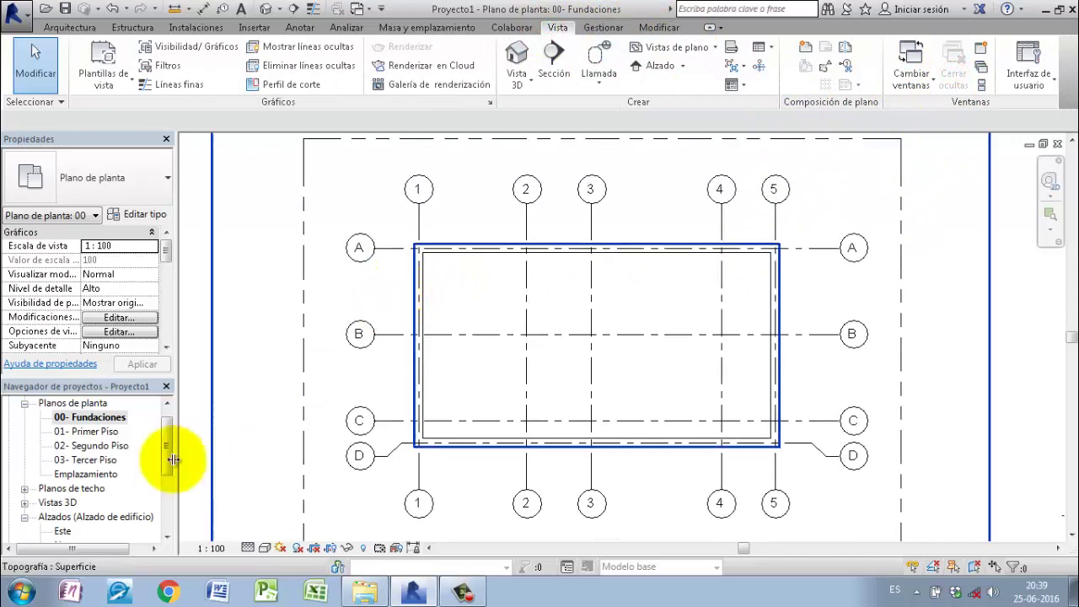
drag(166, 451, 166, 464)
Step: Open the Este elevation and check that the 00- Fundaciones level sits at -0,70
click(63, 503)
double_click(64, 503)
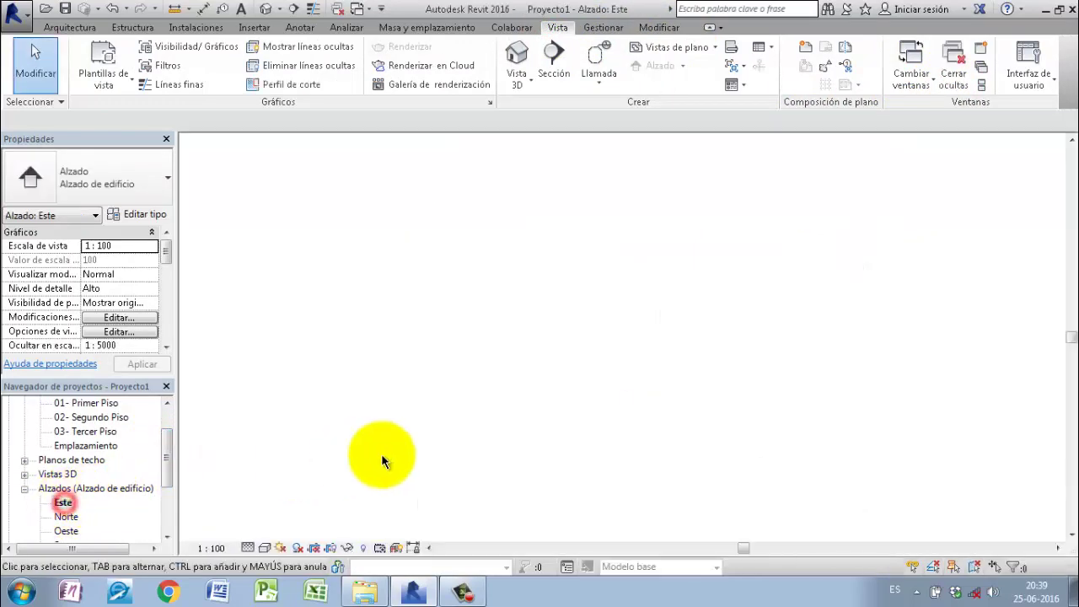
scroll(807, 436, up, 3)
scroll(807, 436, up, 2)
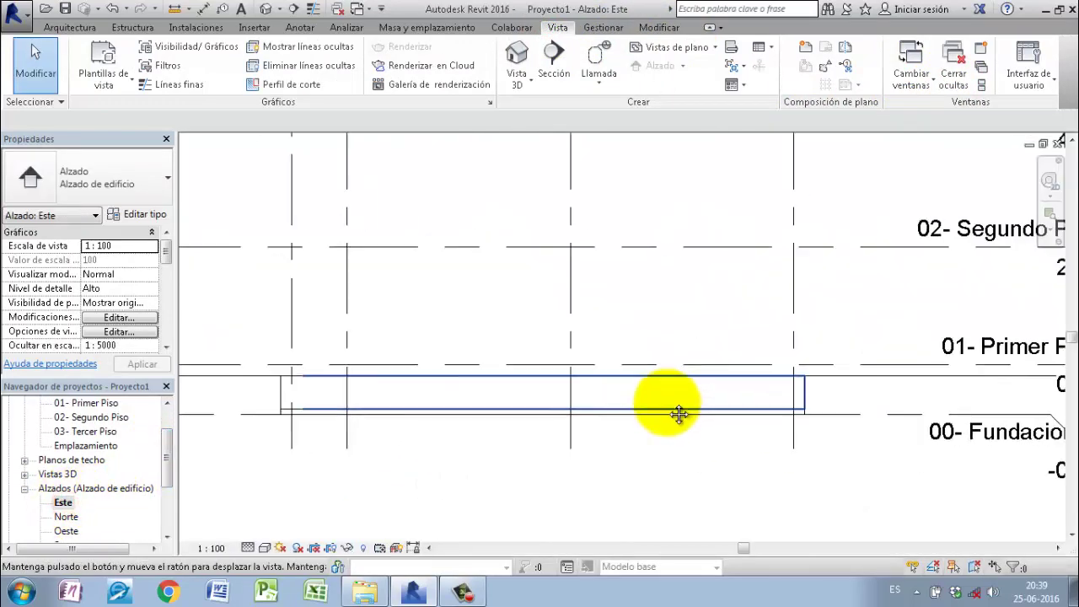
scroll(647, 408, up, 1)
scroll(647, 408, up, 1)
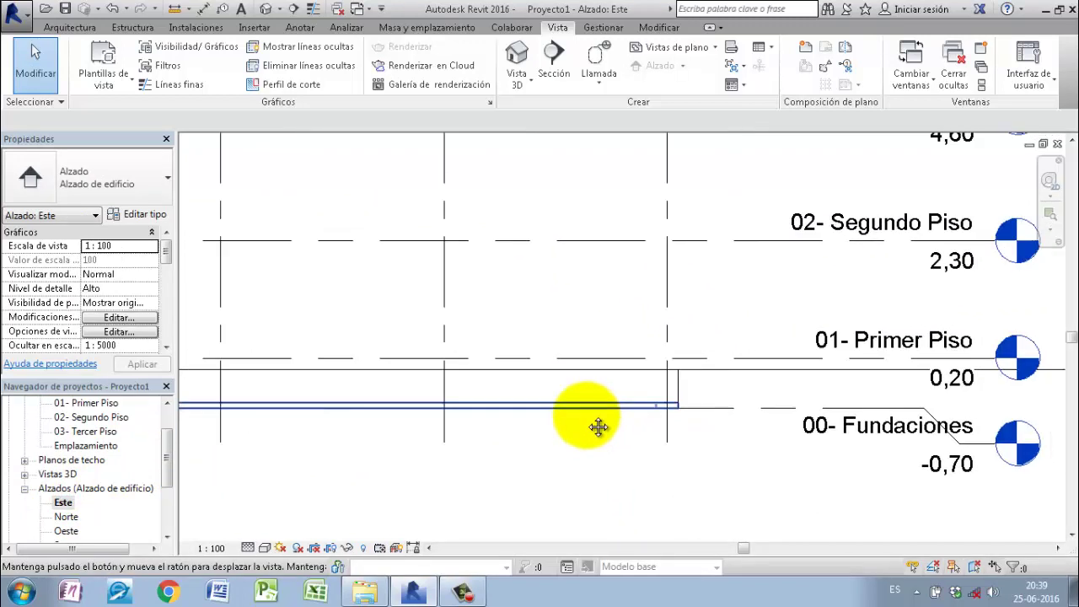
scroll(609, 423, up, 1)
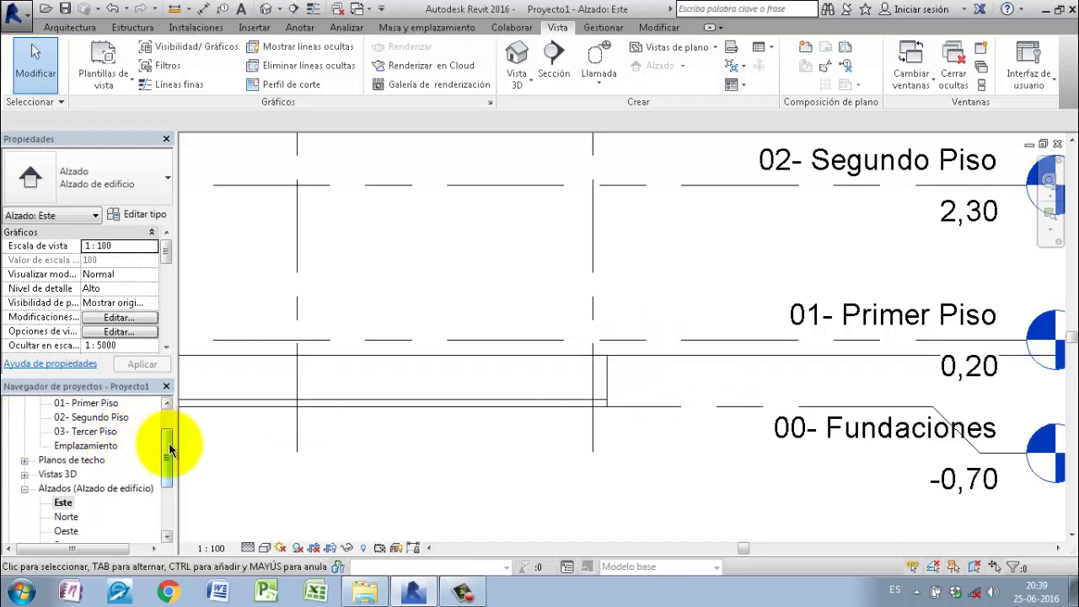
drag(168, 442, 171, 433)
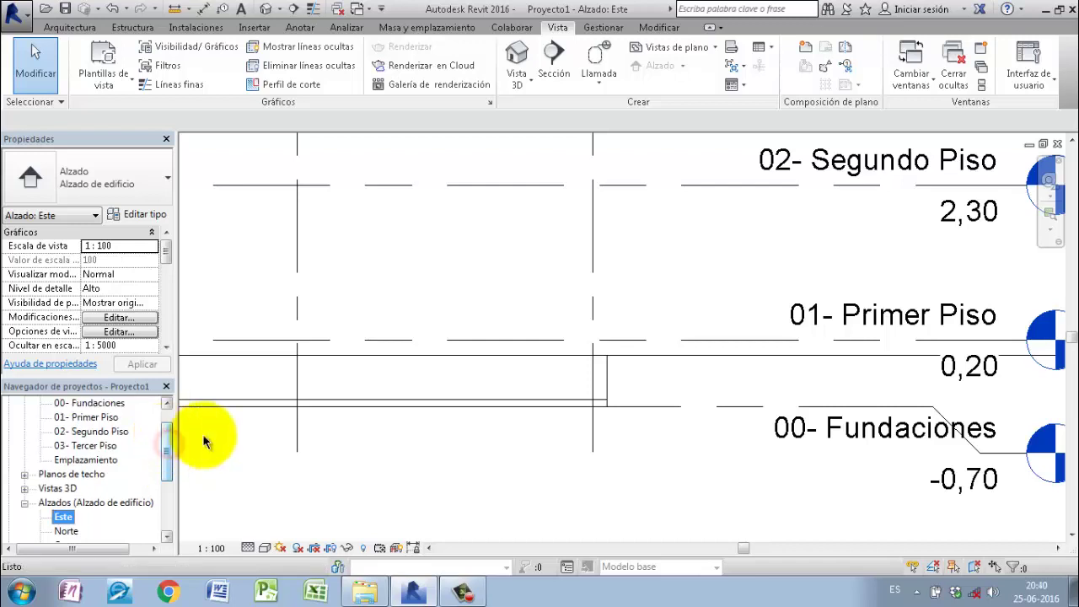
click(730, 406)
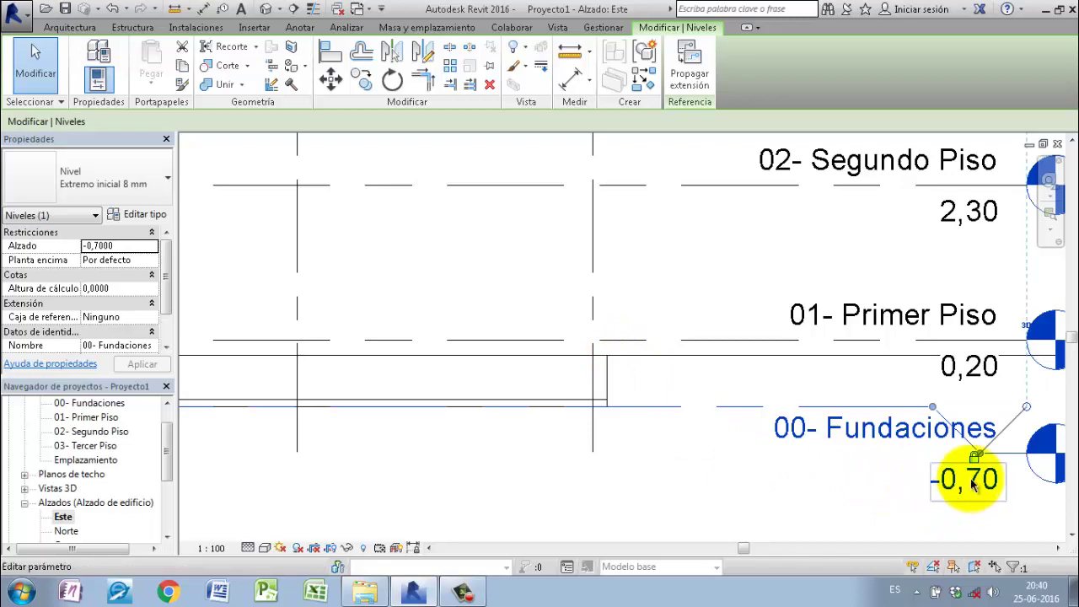
click(699, 486)
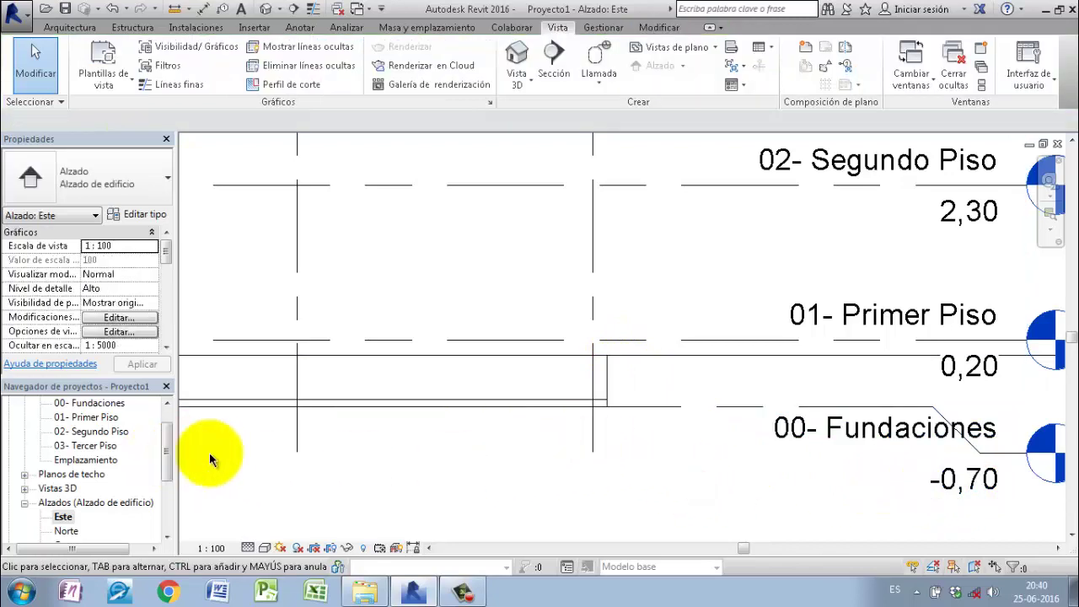
Step: Tile the East elevation and the 00- Fundaciones plan side by side with WT
key(w)
key(t)
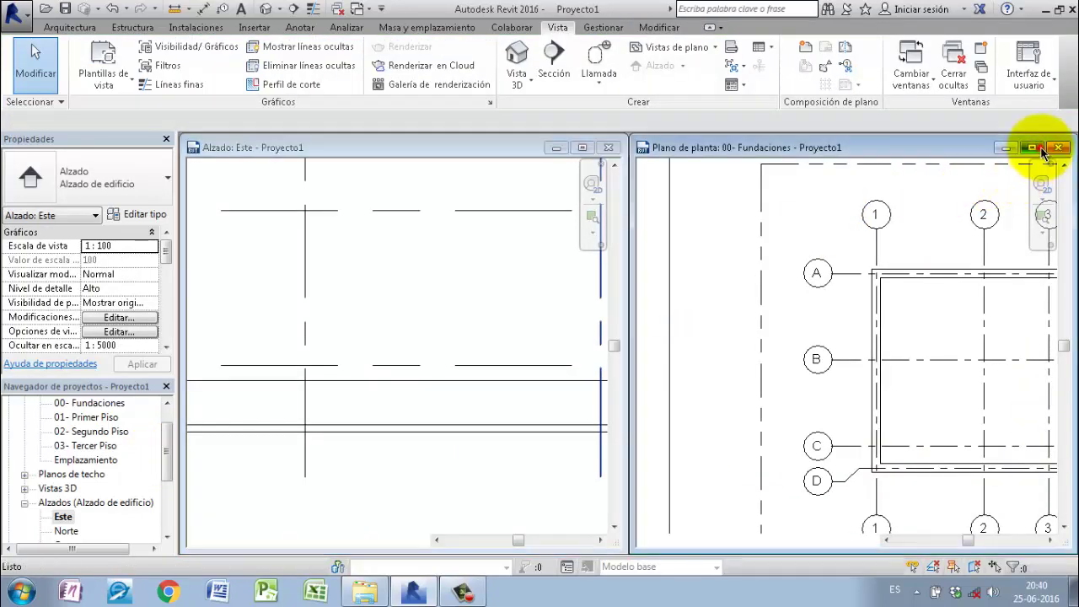
click(1033, 148)
scroll(465, 359, up, 2)
scroll(475, 299, up, 3)
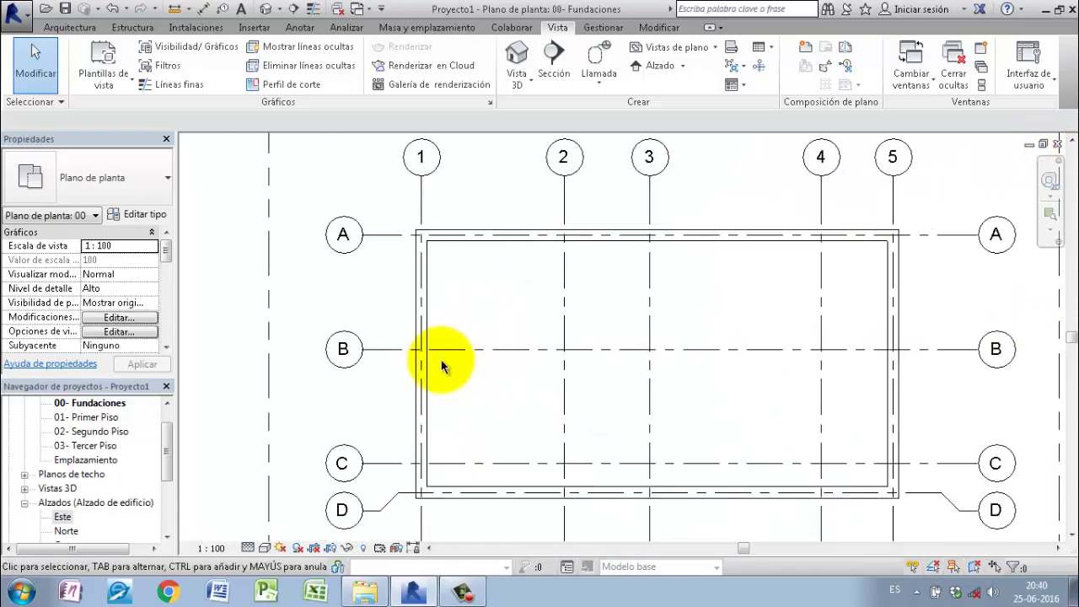
key(w)
key(t)
middle_drag(429, 383, 321, 365)
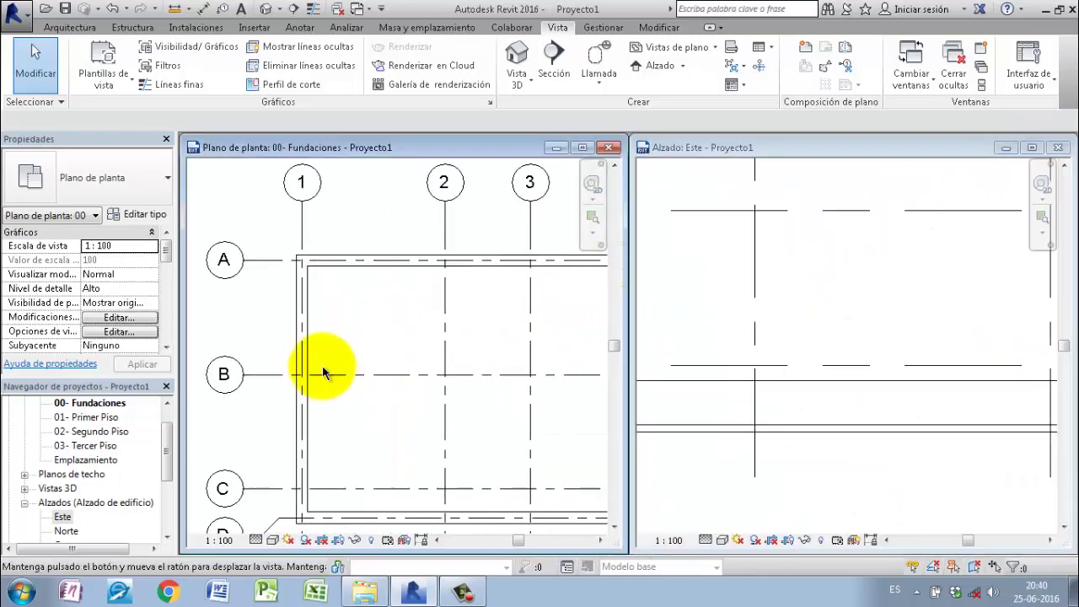
Step: Maximize the 00- Fundaciones plan and start the Arquitectura Wall tool
click(581, 148)
middle_drag(627, 297, 720, 295)
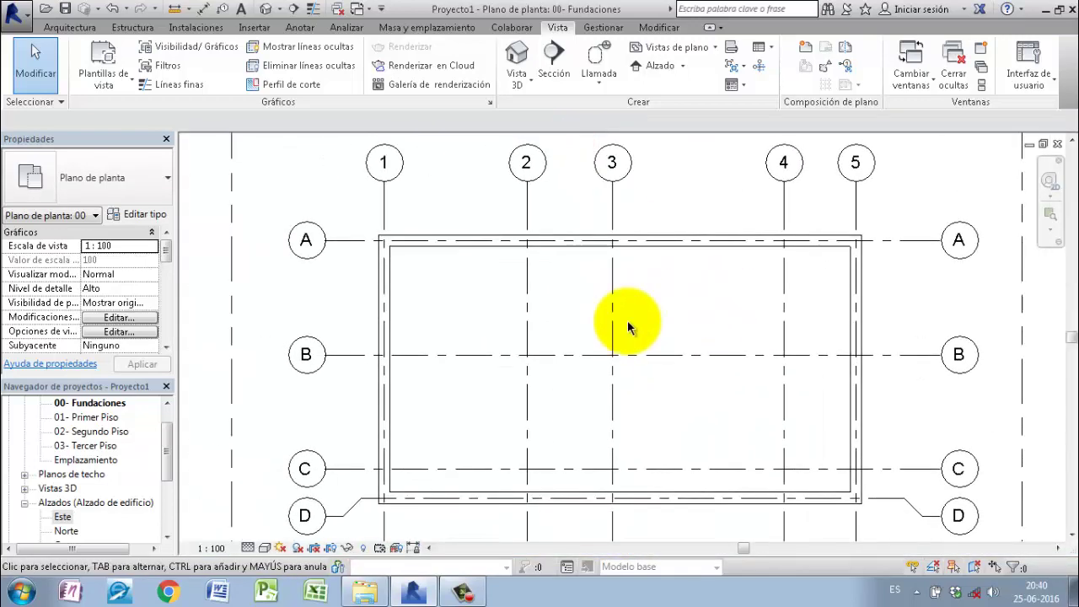
click(69, 27)
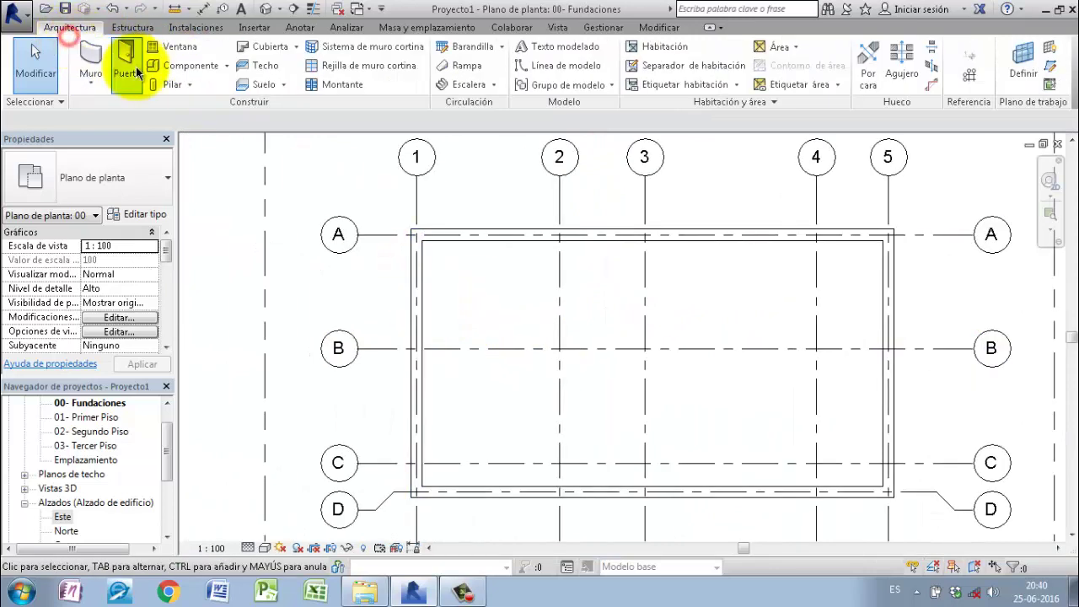
click(89, 53)
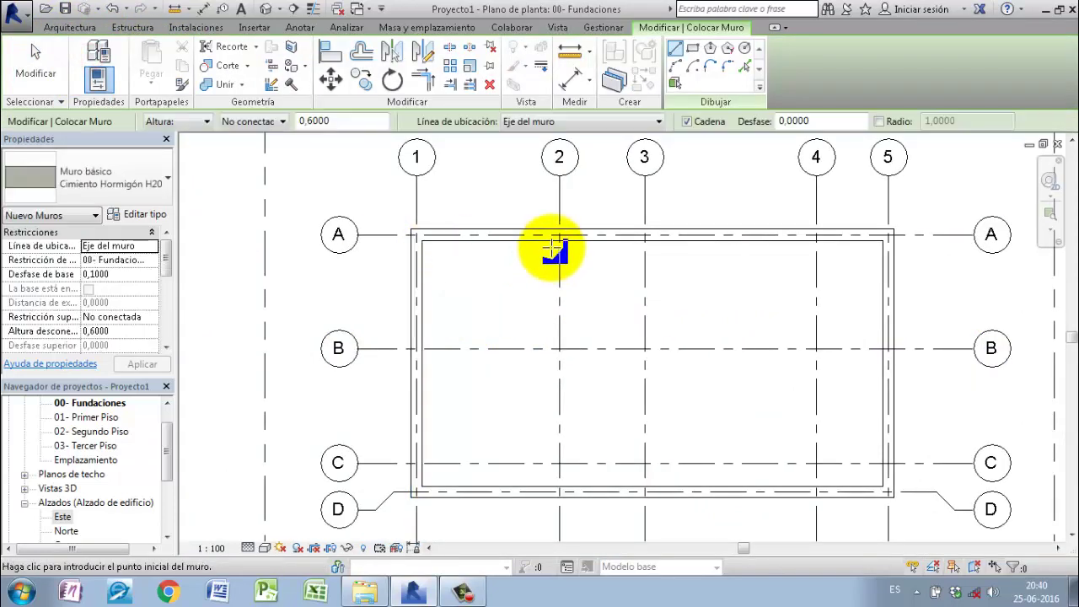
Step: Duplicate the Cimiento Hormigón H20 wall type as 'Sobrecimiento Hormigón H25'
click(144, 214)
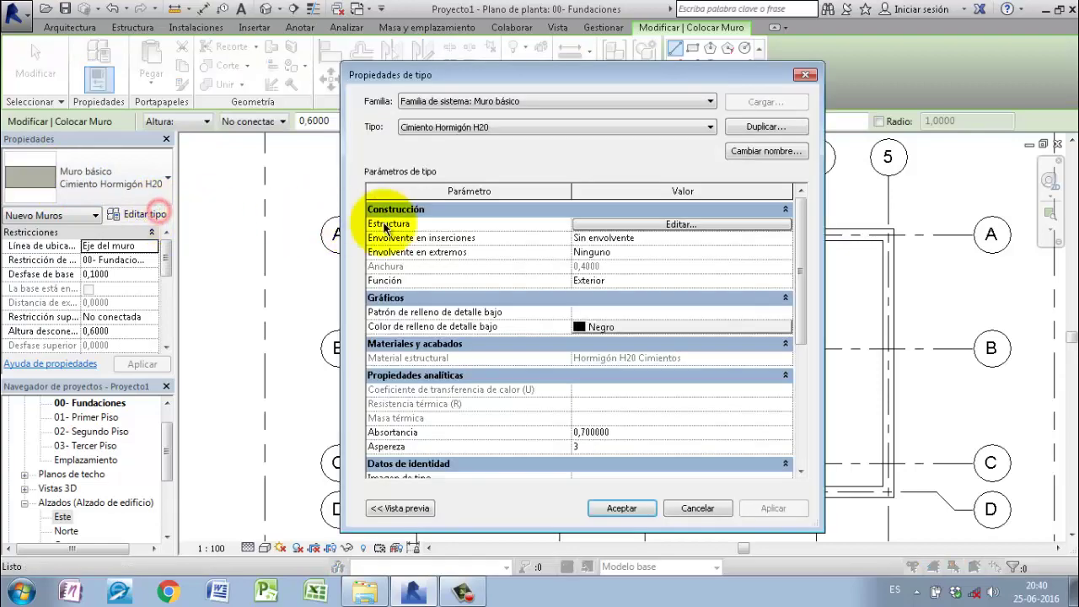
click(758, 127)
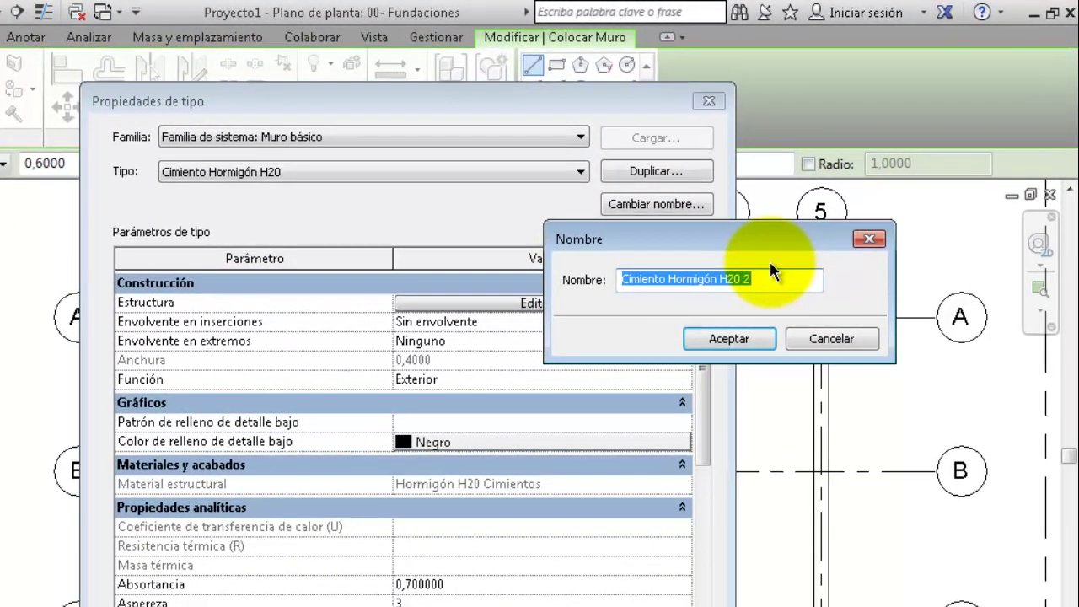
text(S)
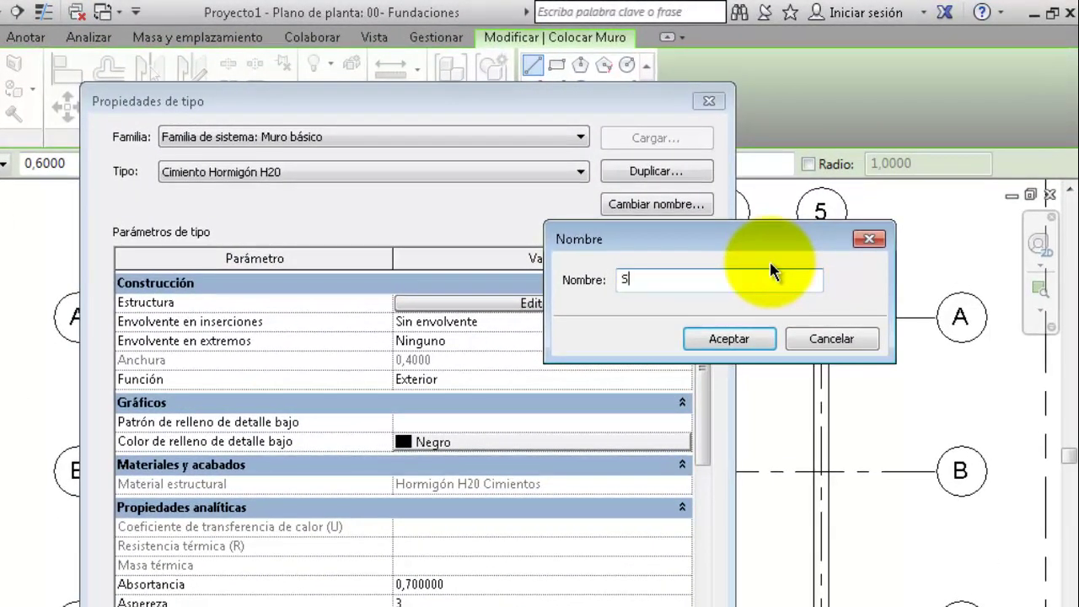
text(obrecimiento )
text(Hor)
text(migón H25)
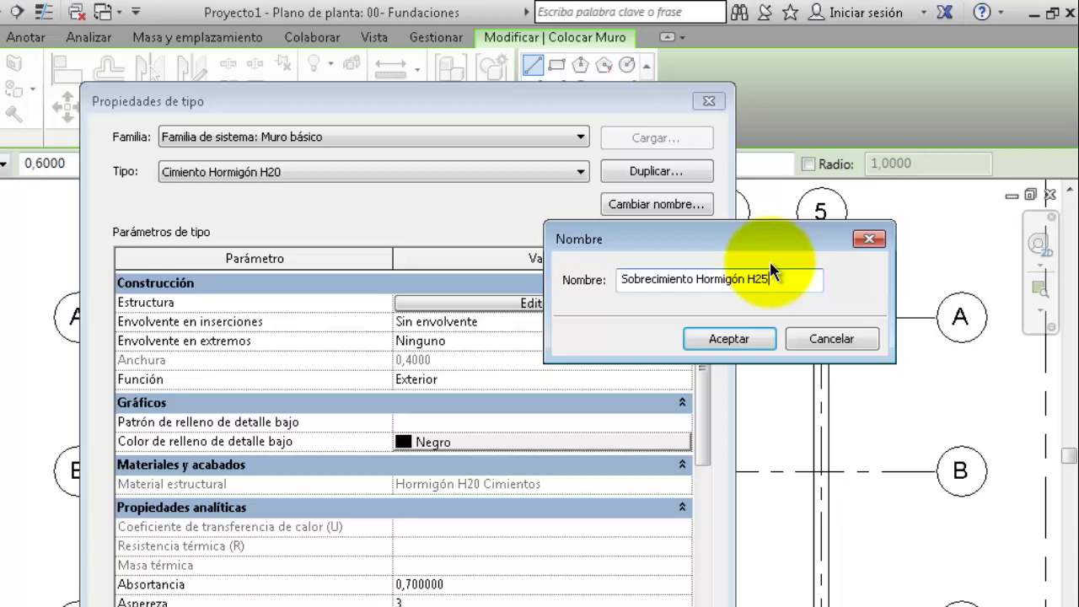
click(722, 338)
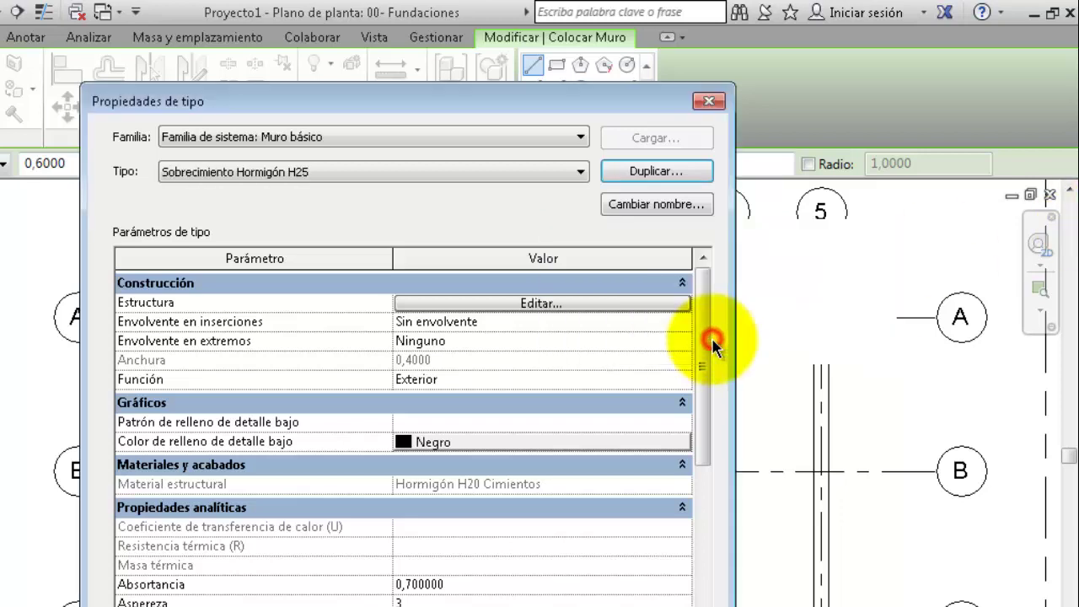
Step: Set the structure layer thickness to 0,2000 and bring up its material choice
click(552, 303)
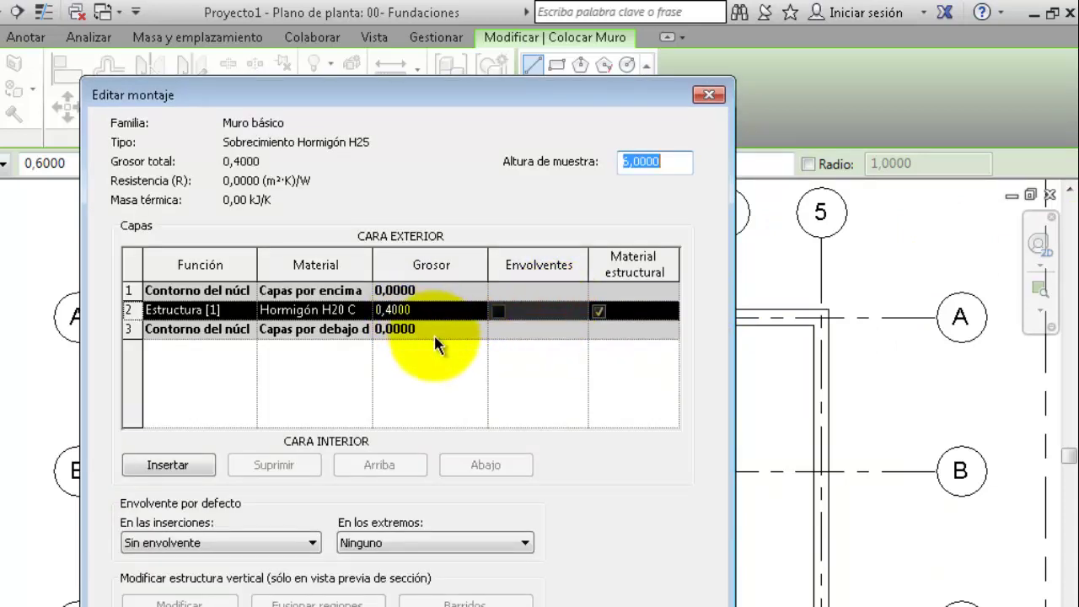
click(399, 312)
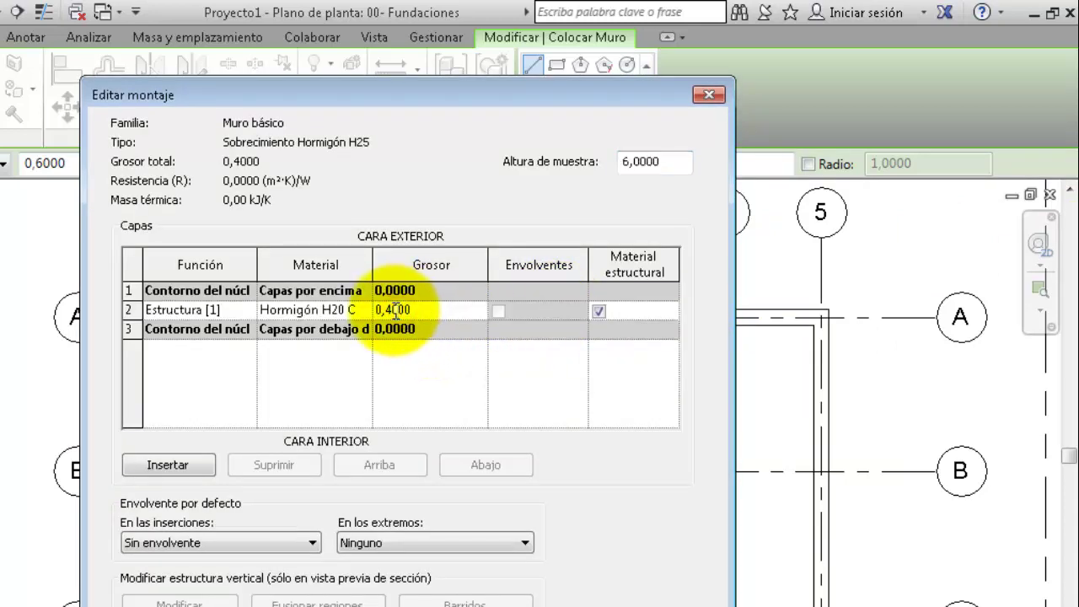
key(BackSpace)
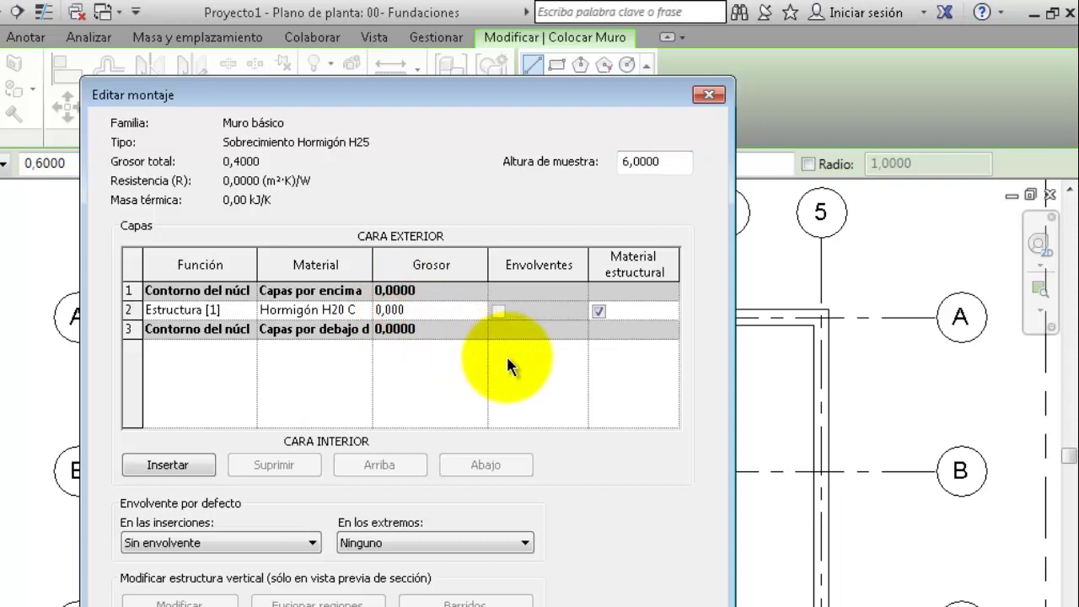
text(2)
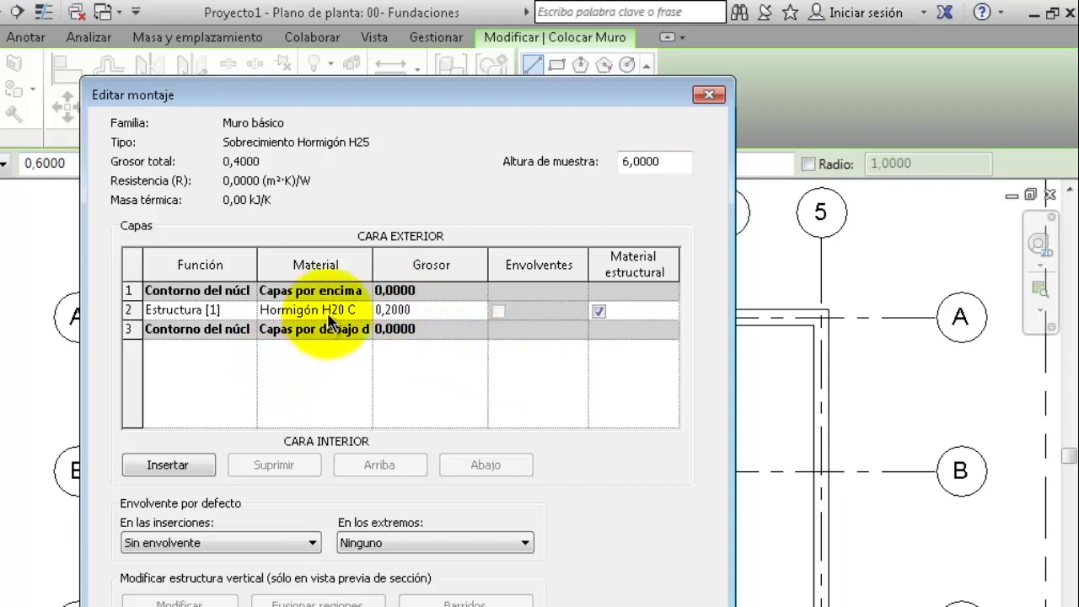
click(350, 309)
click(361, 309)
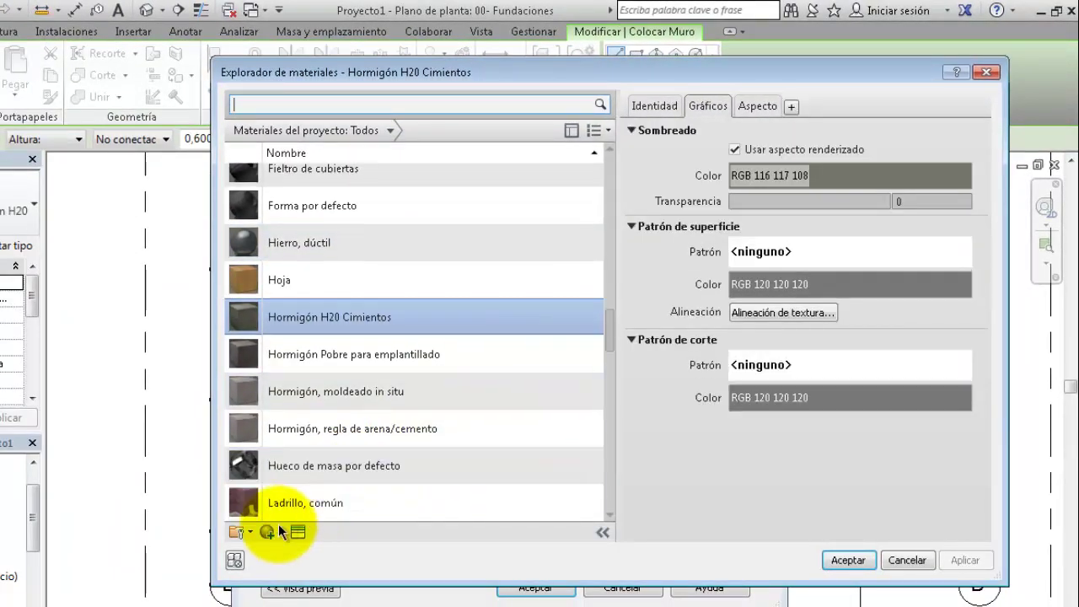
Step: Create a new material and name it 'Hormigón Sobrecimientos H20'
click(270, 532)
click(286, 549)
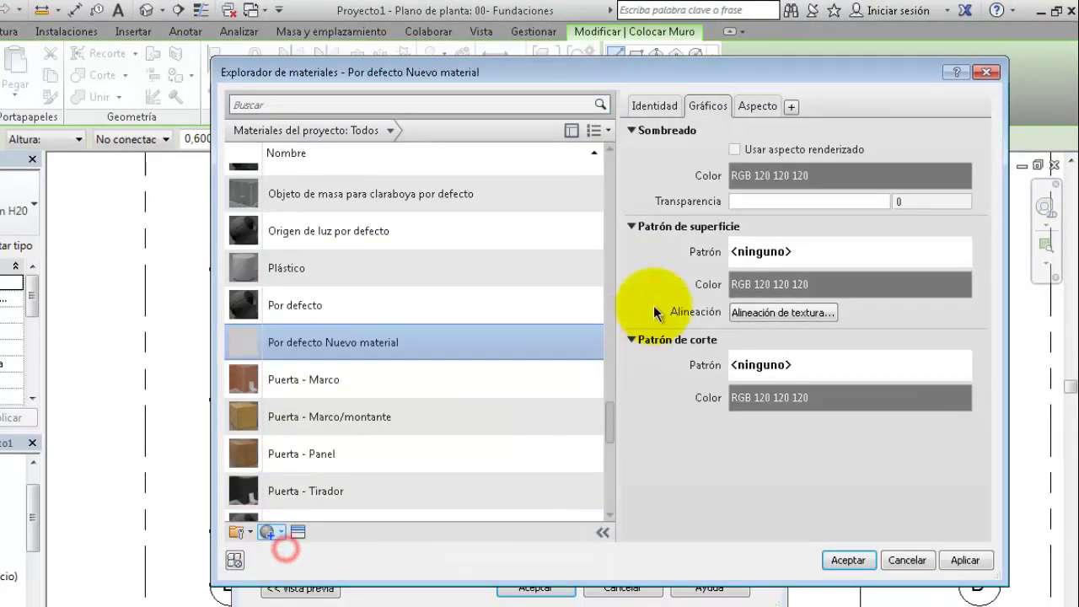
click(654, 106)
triple_click(792, 141)
text(Hormigón Sobrecimientos H20)
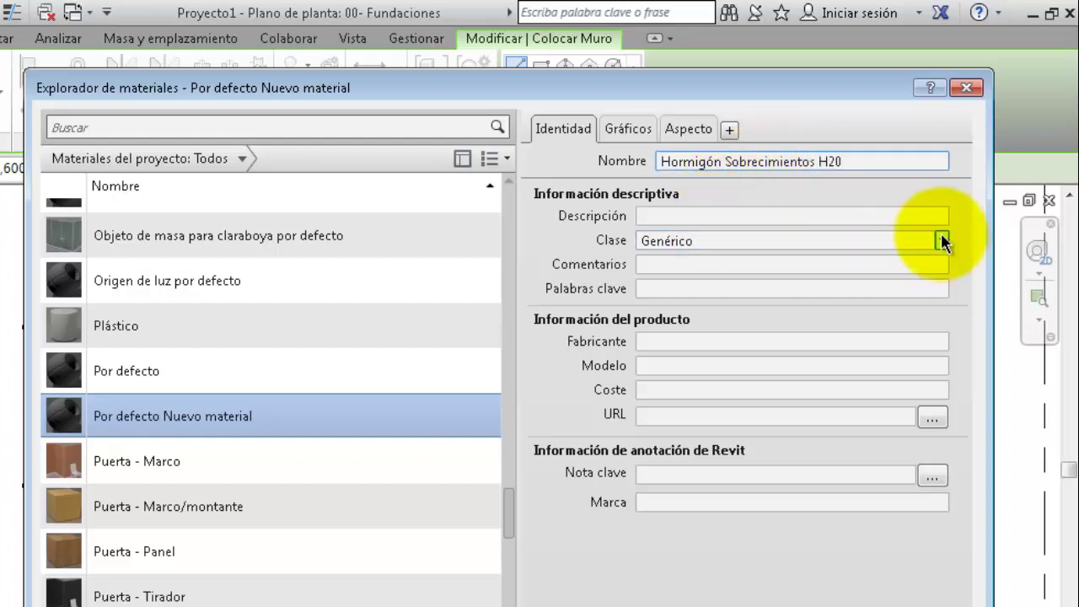
Step: Set the material class to Hormigón and tick Usar aspecto renderizado
click(940, 241)
click(859, 360)
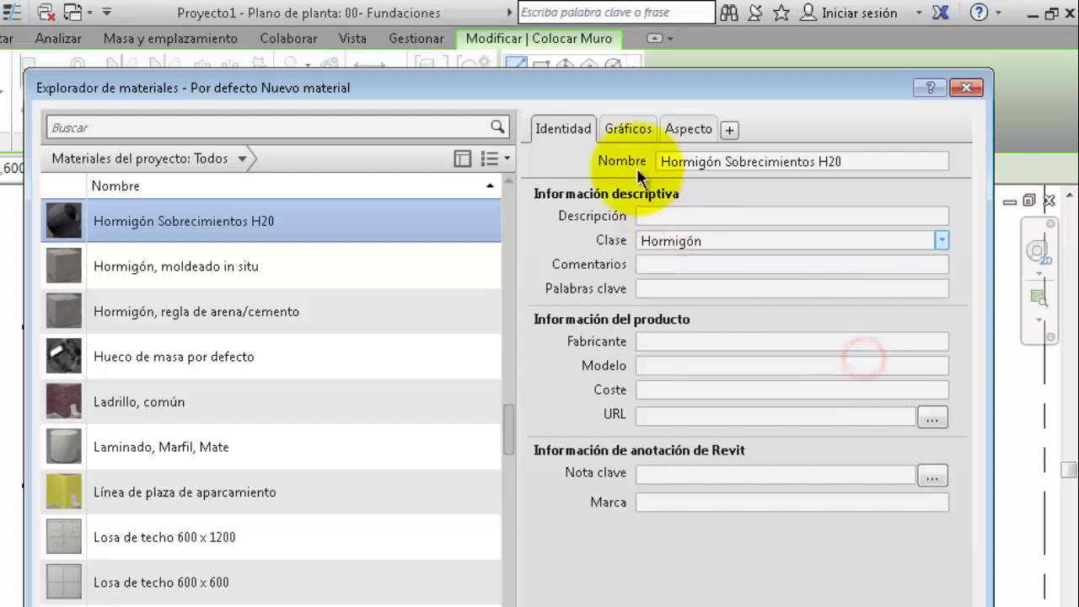
click(628, 129)
click(660, 182)
click(688, 129)
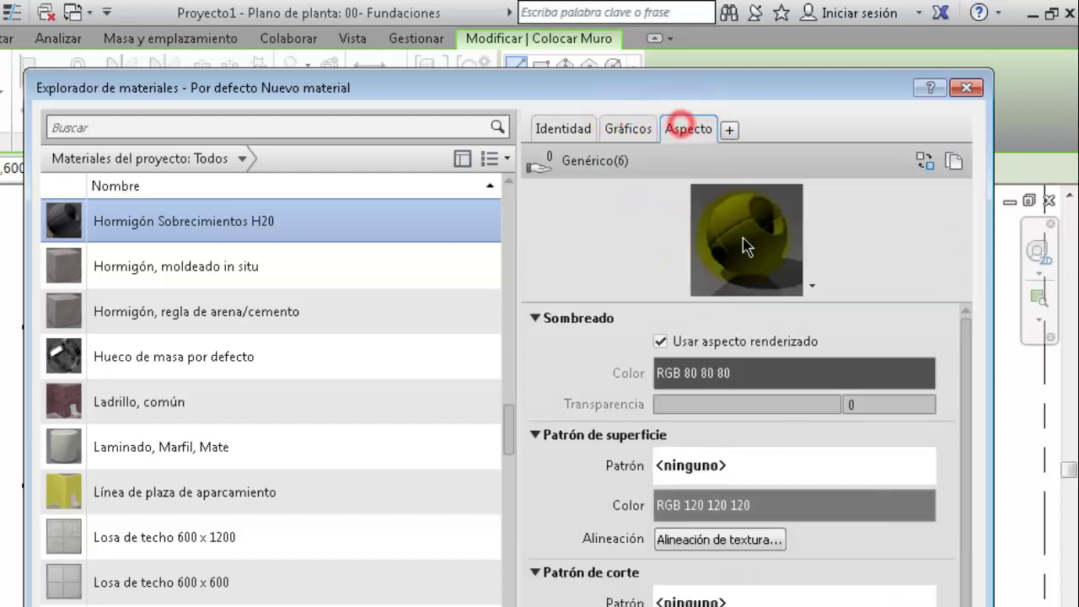
Step: Replace the appearance with Hormigón > Encofrado - Madera Tablas and apply the material to the layer
click(924, 161)
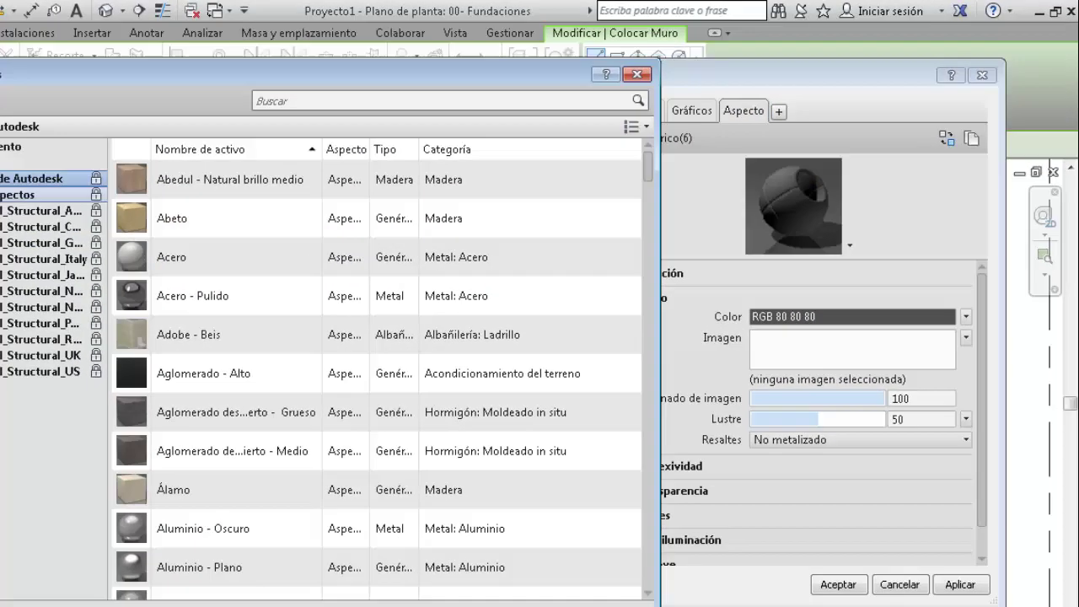
click(90, 162)
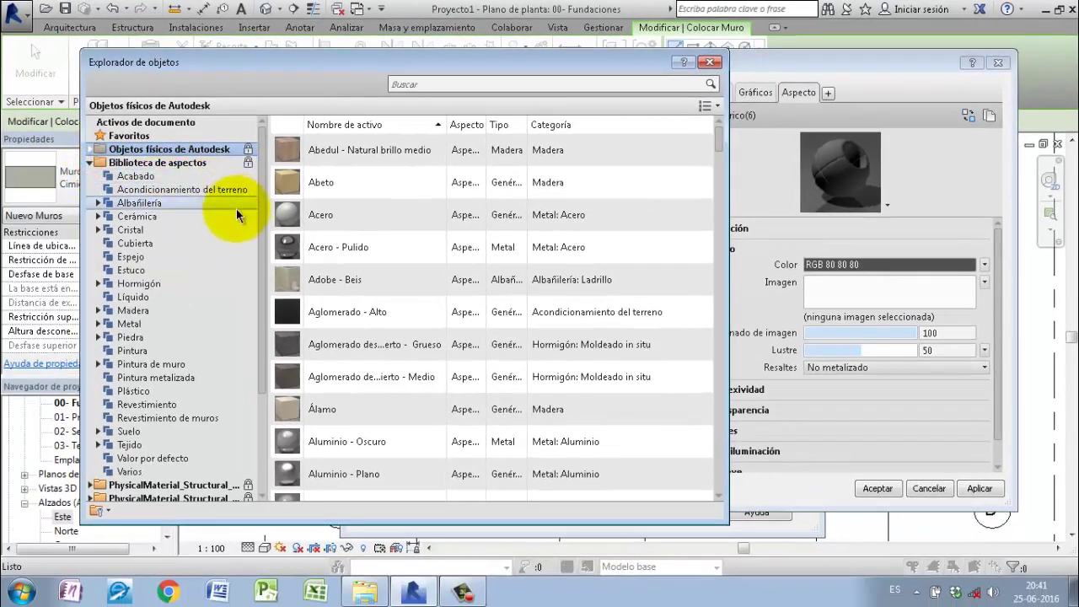
click(161, 283)
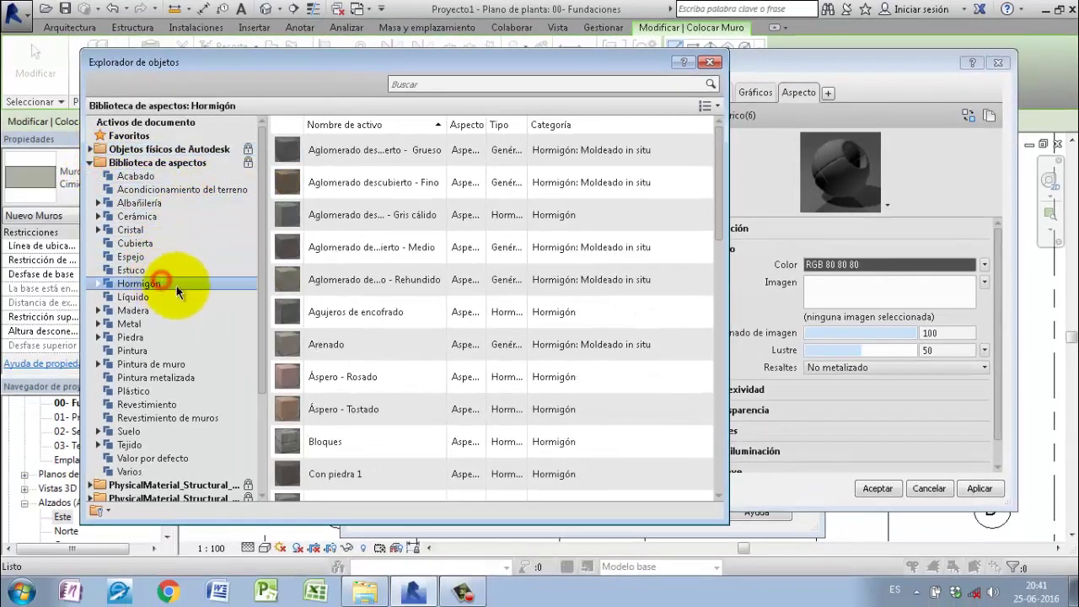
drag(714, 205, 730, 314)
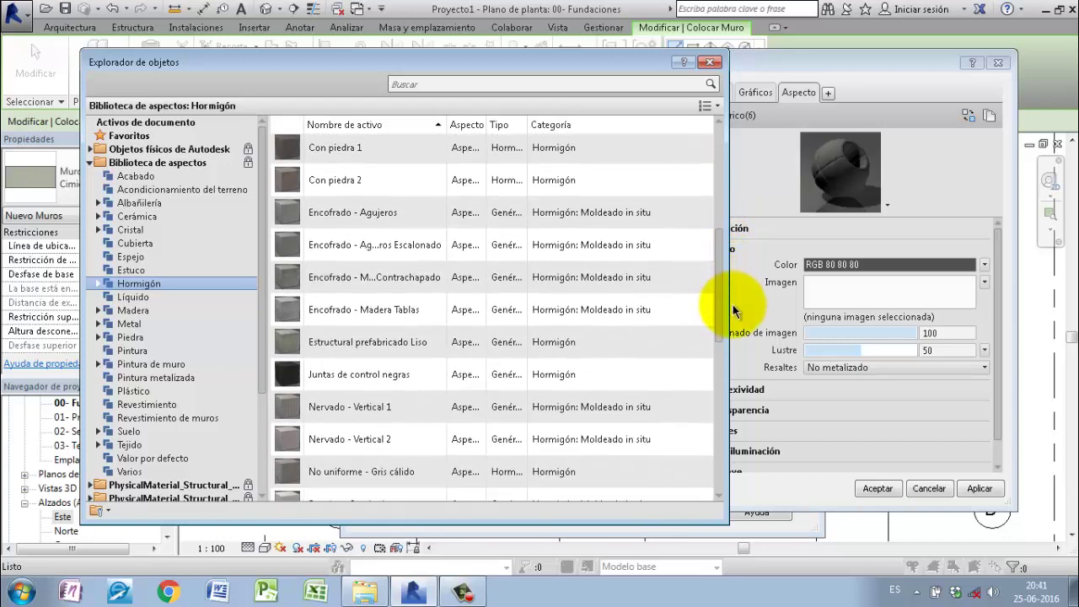
click(363, 305)
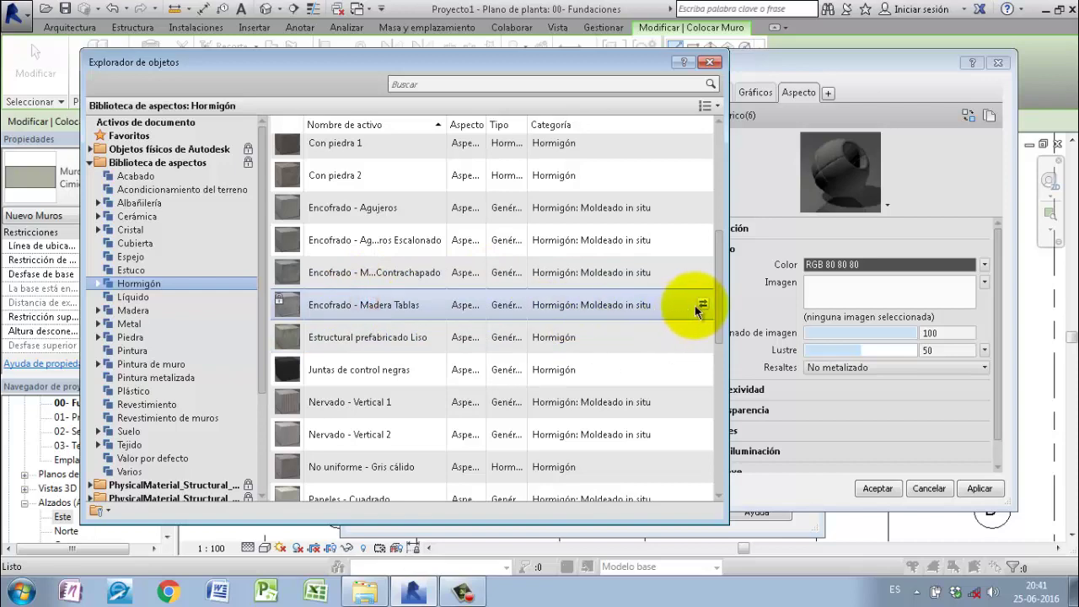
click(702, 305)
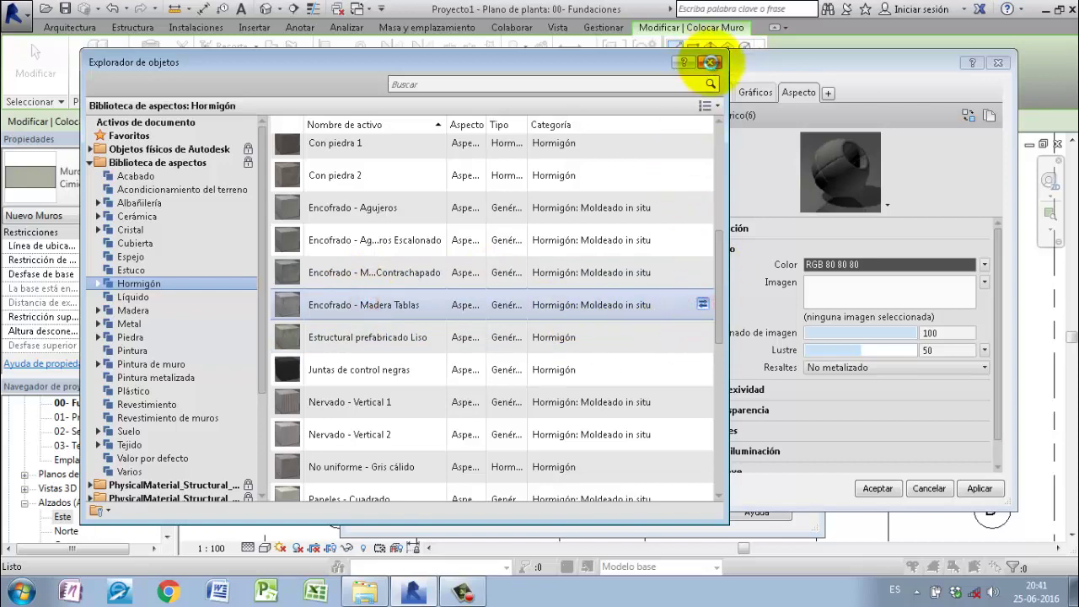
click(710, 63)
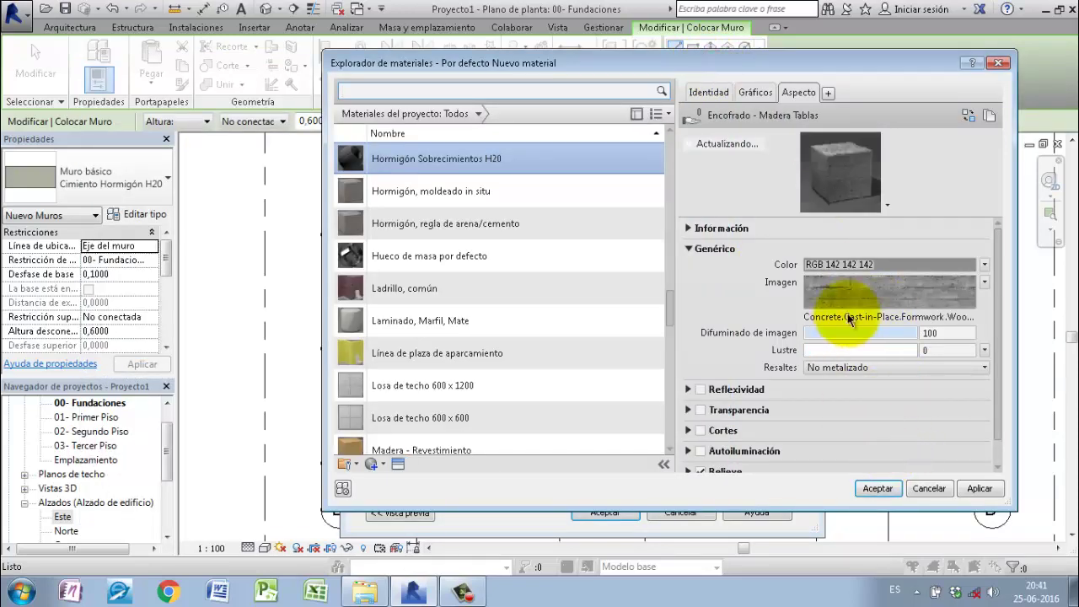
click(973, 490)
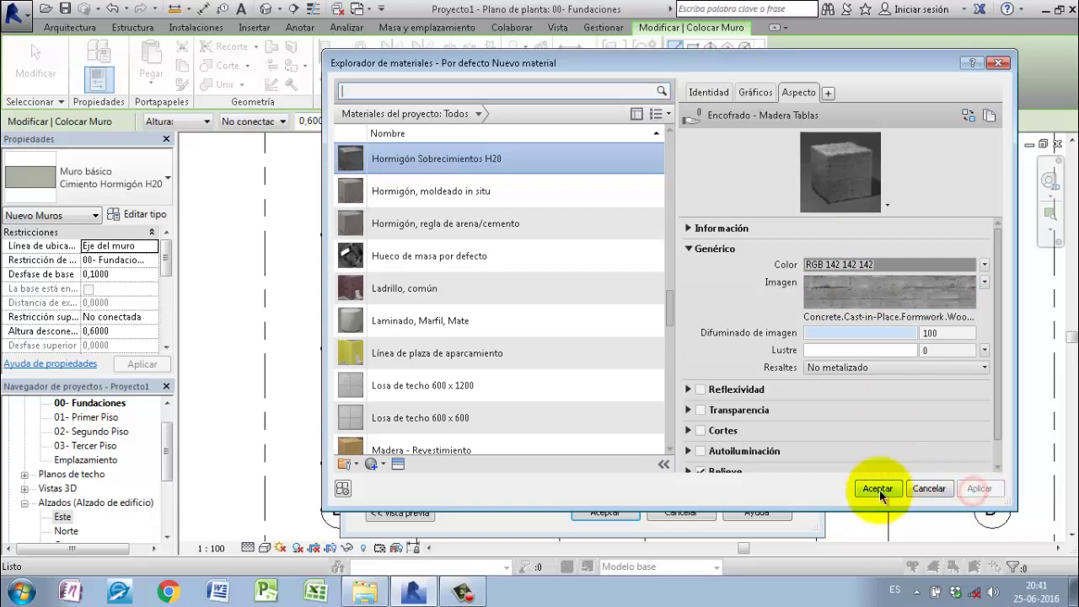
click(878, 488)
Step: Confirm the layer structure and Type Properties for Sobrecimiento Hormigón H25
click(602, 512)
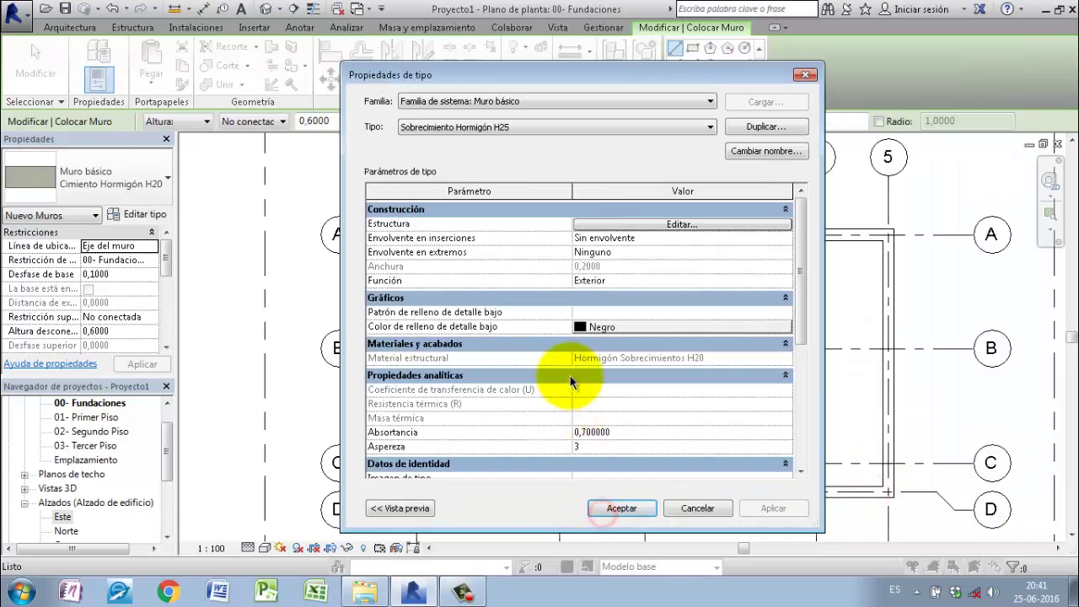
click(628, 509)
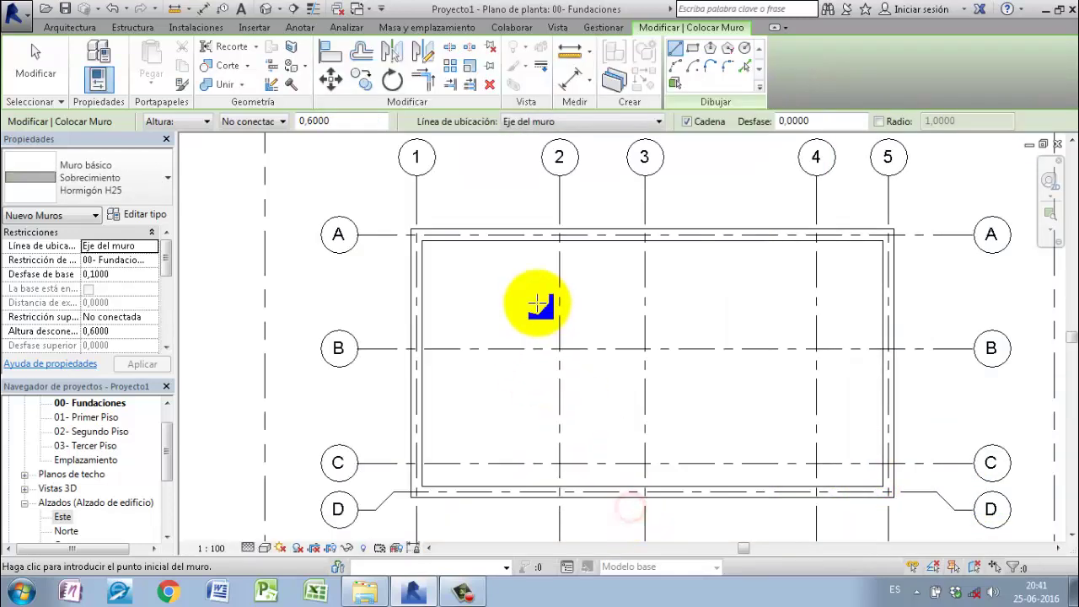
scroll(446, 248, up, 1)
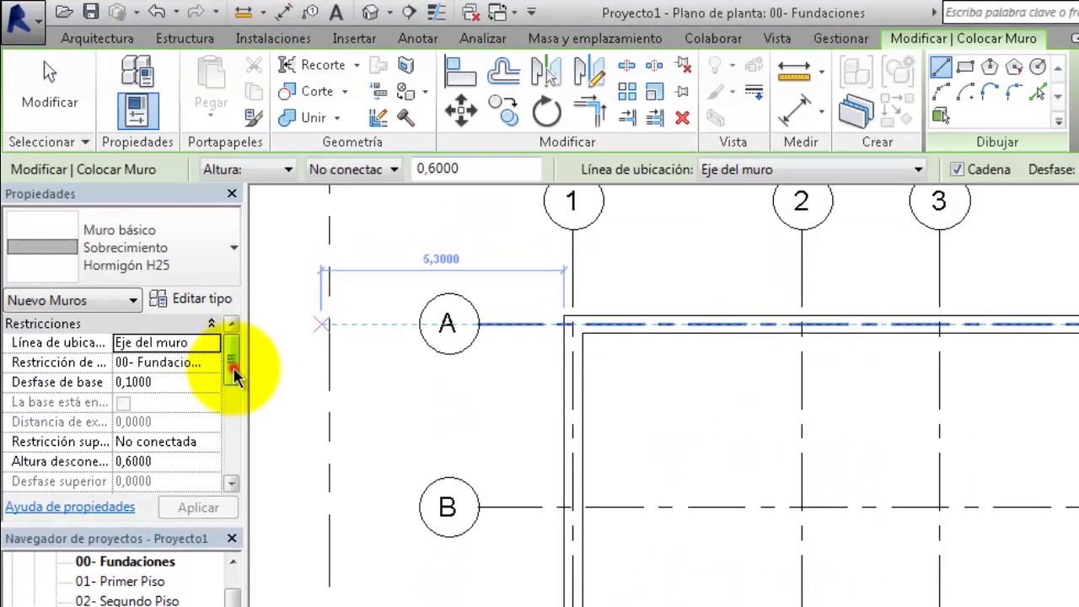
scroll(235, 376, down, 1)
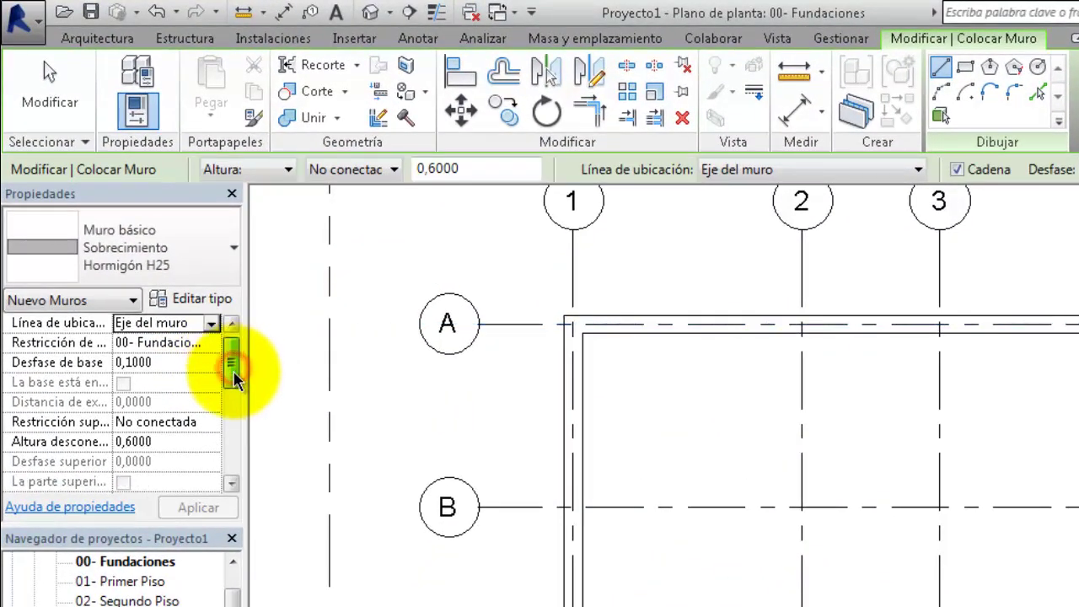
scroll(203, 433, up, 1)
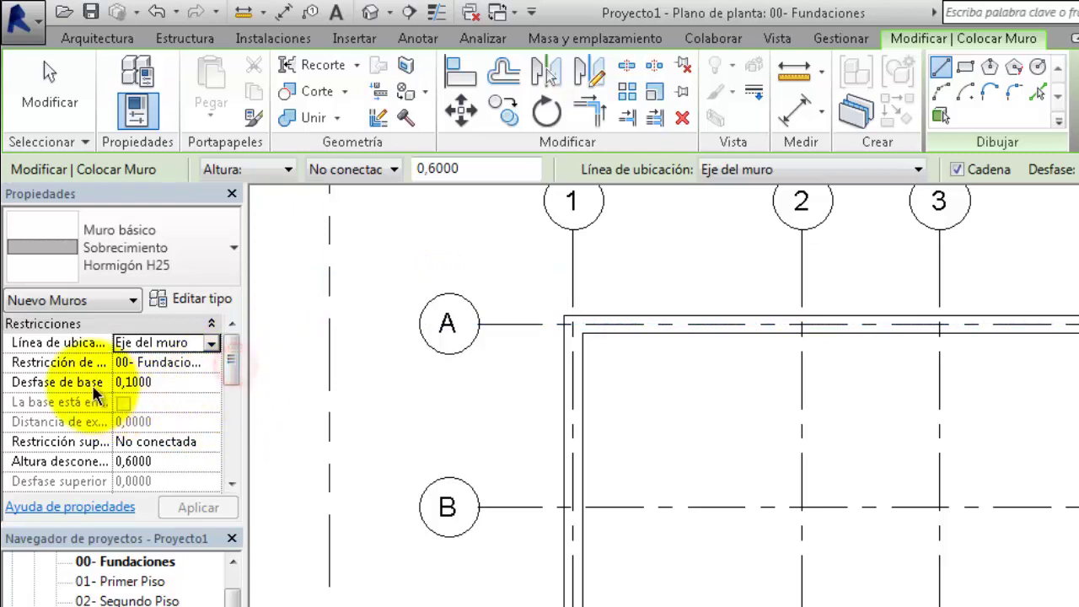
Step: Set the base offset to 0.70 and the top constraint to Hasta nivel 01- Primer Piso
click(135, 381)
click(125, 382)
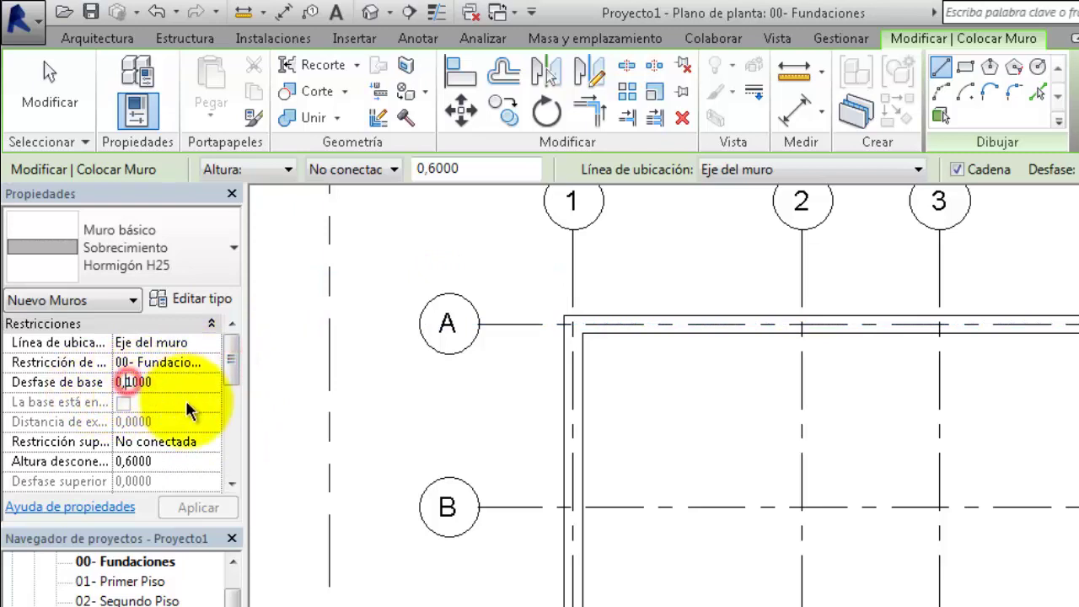
key(Delete)
text(7)
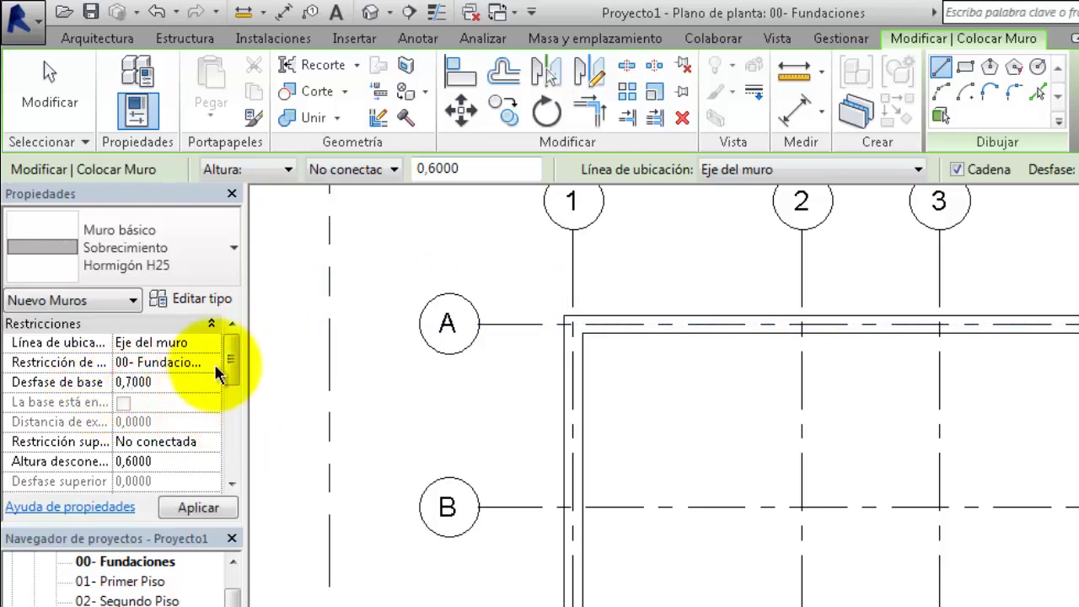
drag(234, 362, 235, 379)
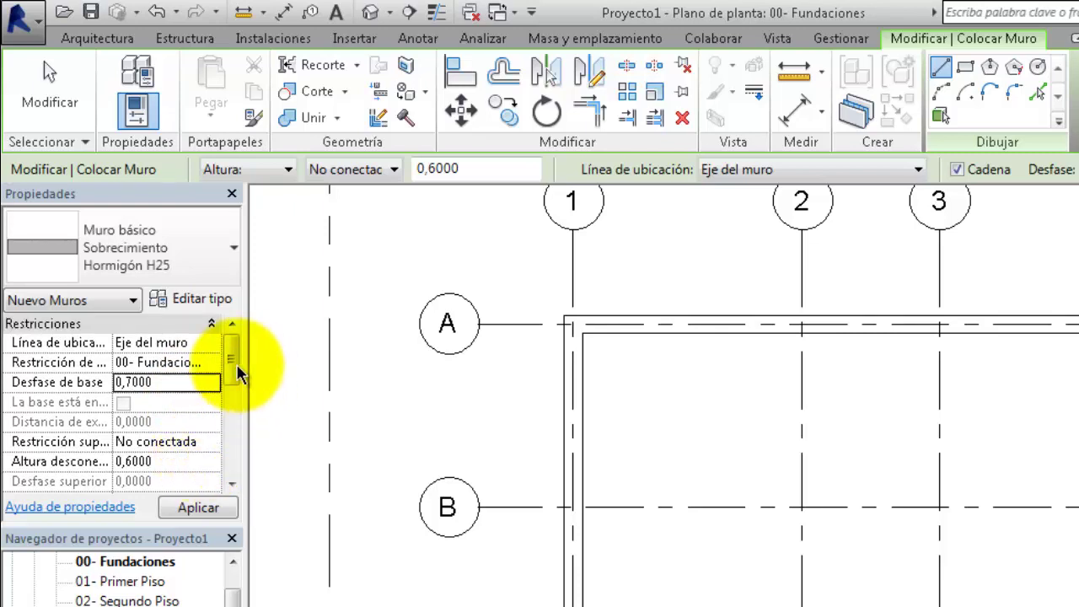
scroll(233, 385, down, 1)
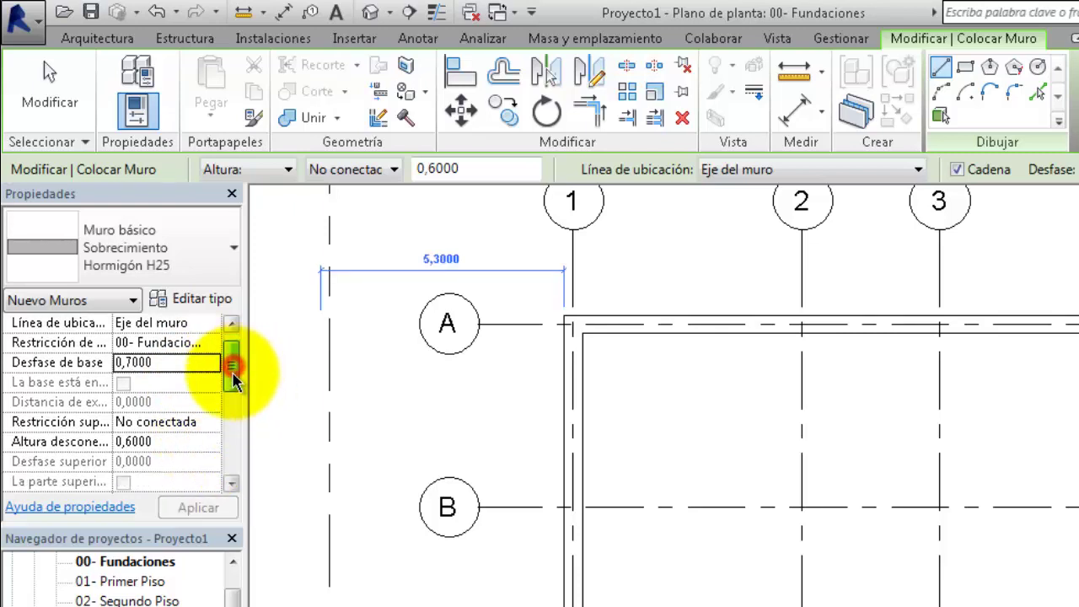
click(212, 421)
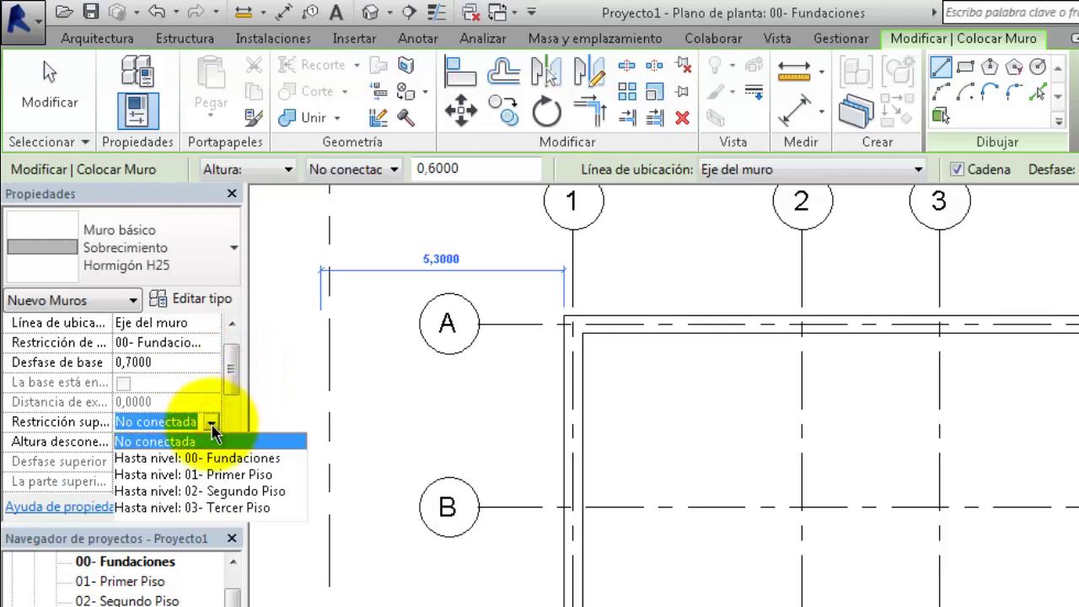
click(248, 474)
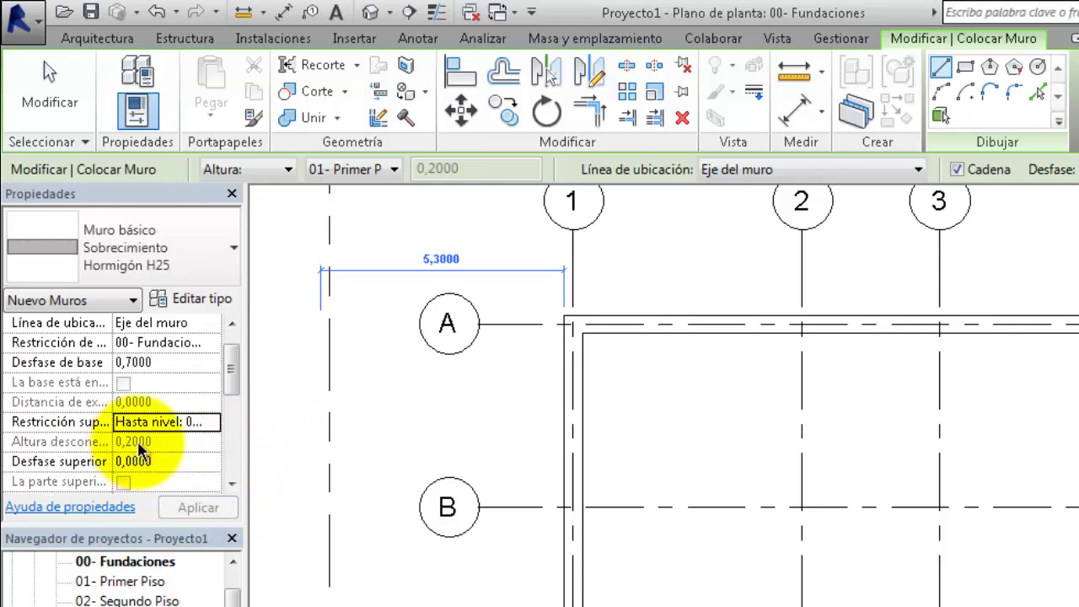
Step: Draw the walls from corner 1/A to 1/D and on to 5/D
scroll(578, 312, up, 2)
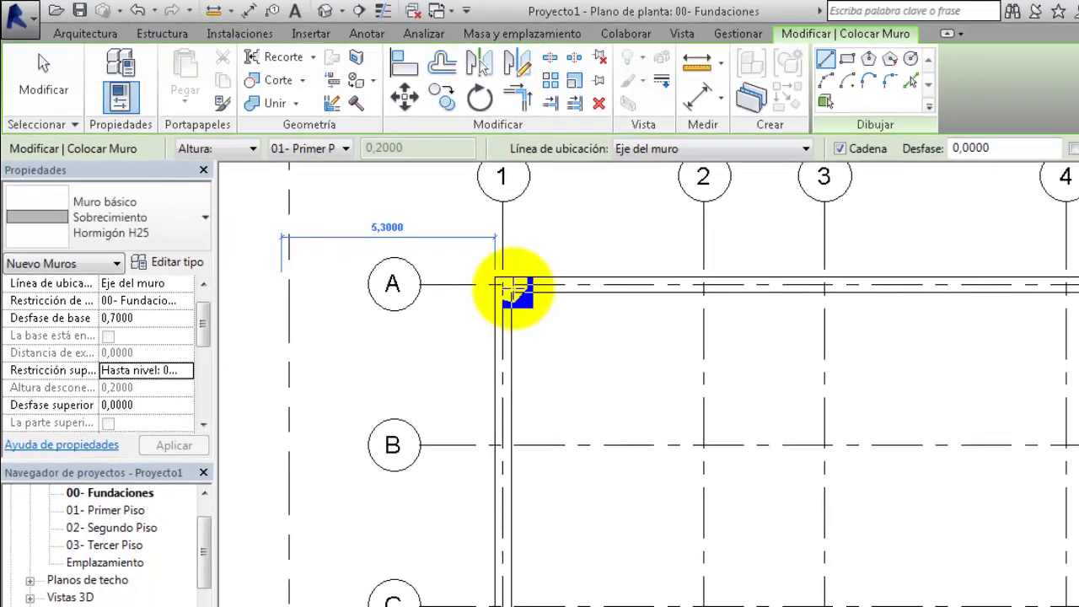
scroll(514, 301, up, 1)
scroll(432, 244, up, 1)
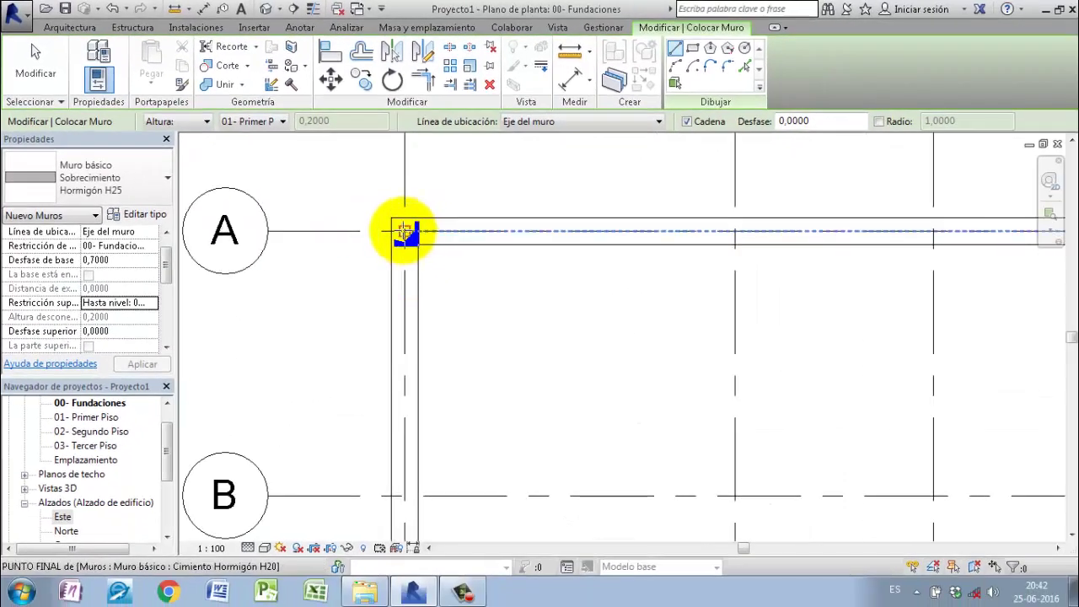
scroll(429, 330, down, 1)
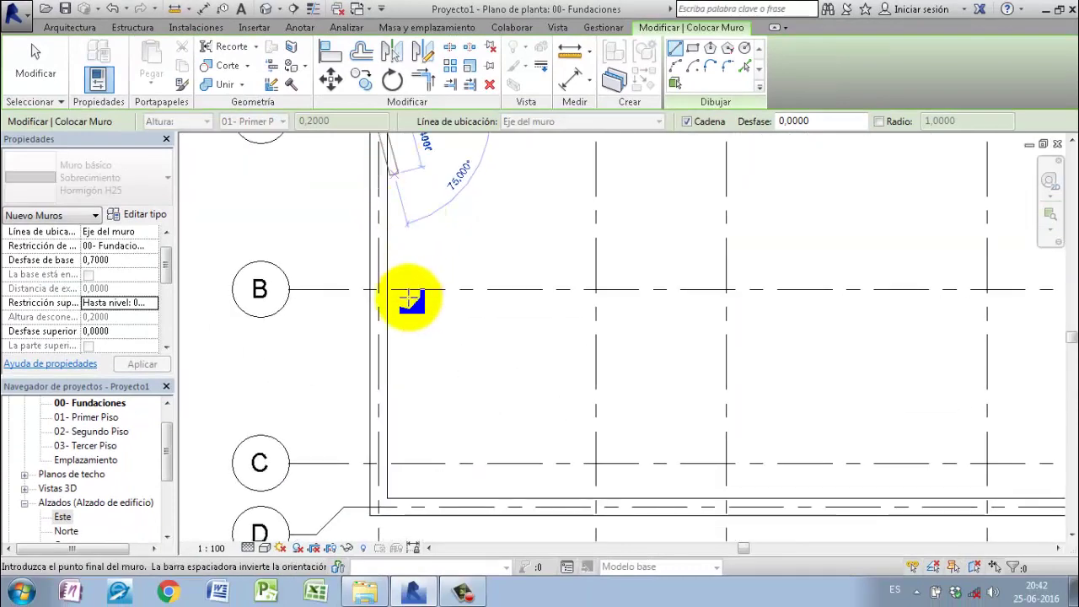
scroll(413, 301, down, 1)
scroll(408, 493, up, 2)
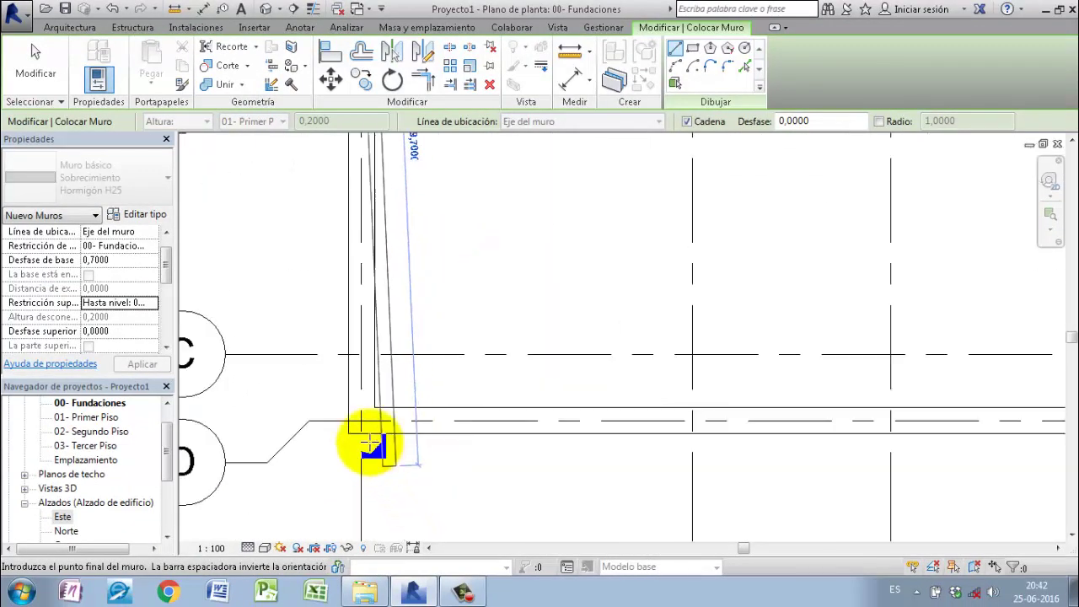
click(575, 413)
scroll(657, 404, down, 2)
middle_drag(722, 397, 489, 414)
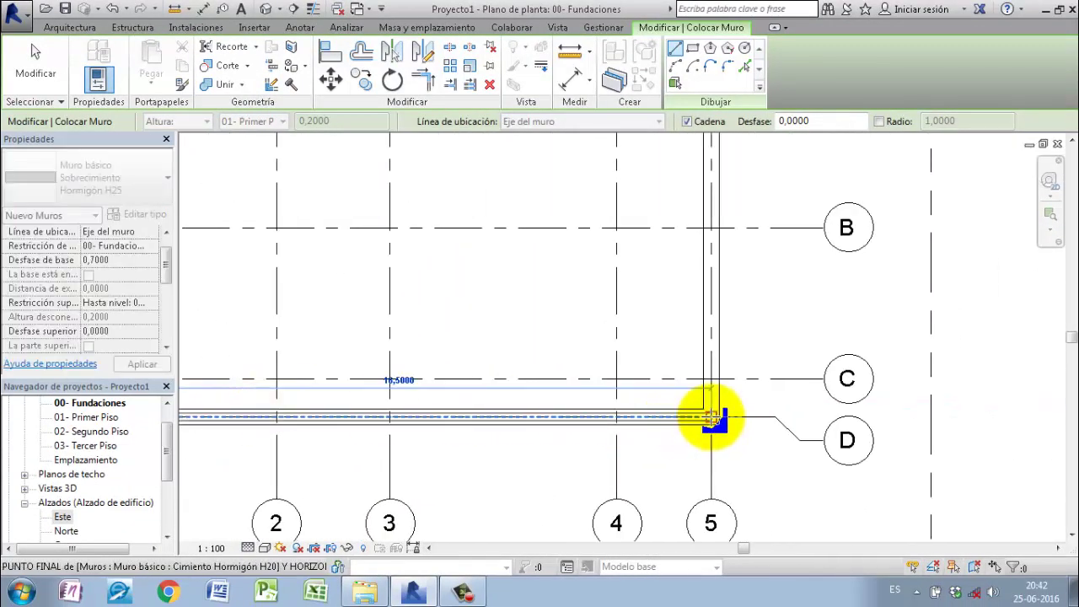
click(712, 418)
Step: Continue the wall to 5/A, close the loop back at 1/A, and finish
scroll(739, 465, down, 2)
scroll(722, 330, up, 1)
scroll(752, 342, up, 3)
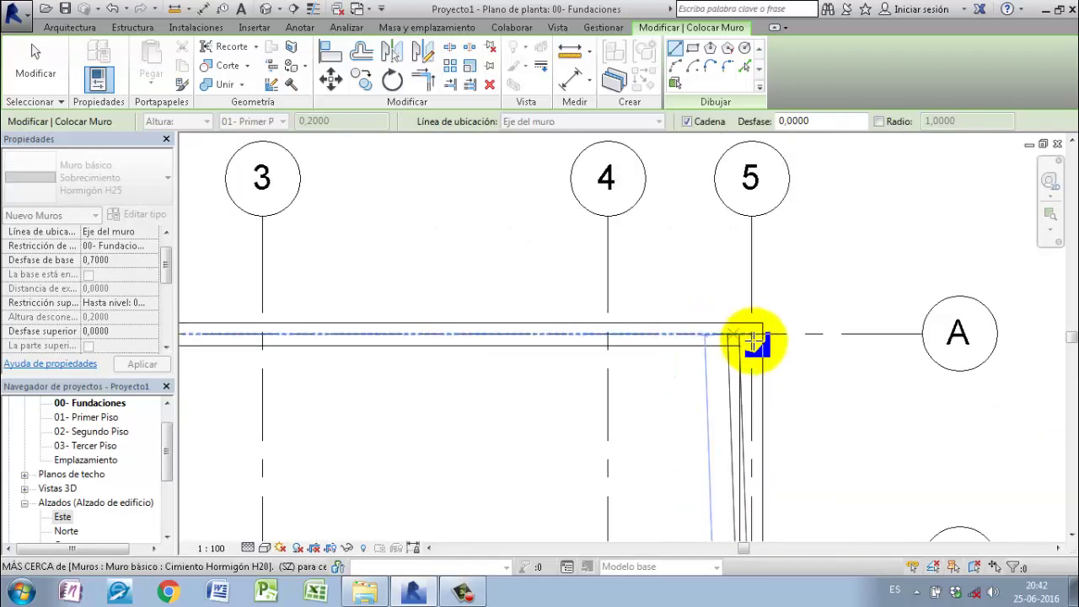
click(755, 337)
scroll(794, 356, down, 2)
middle_drag(505, 354, 686, 354)
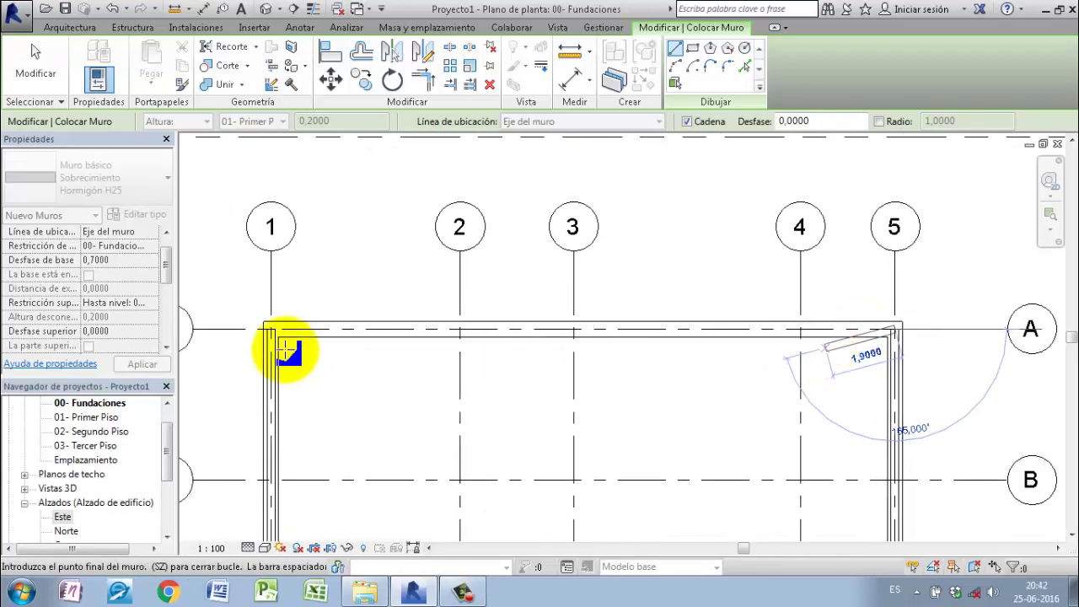
scroll(282, 337, up, 2)
scroll(282, 337, up, 1)
click(267, 311)
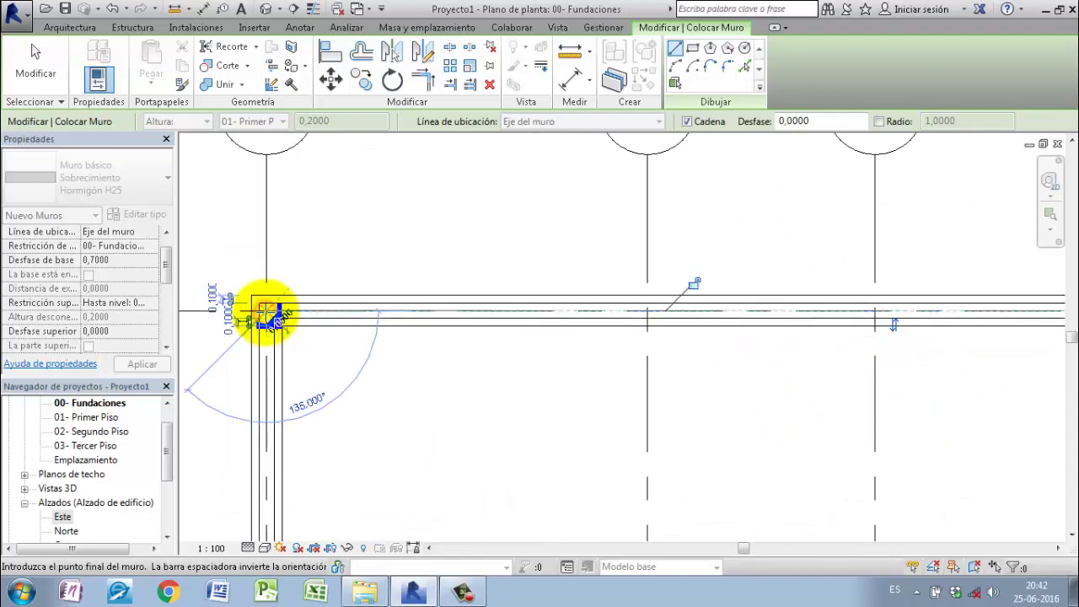
click(29, 73)
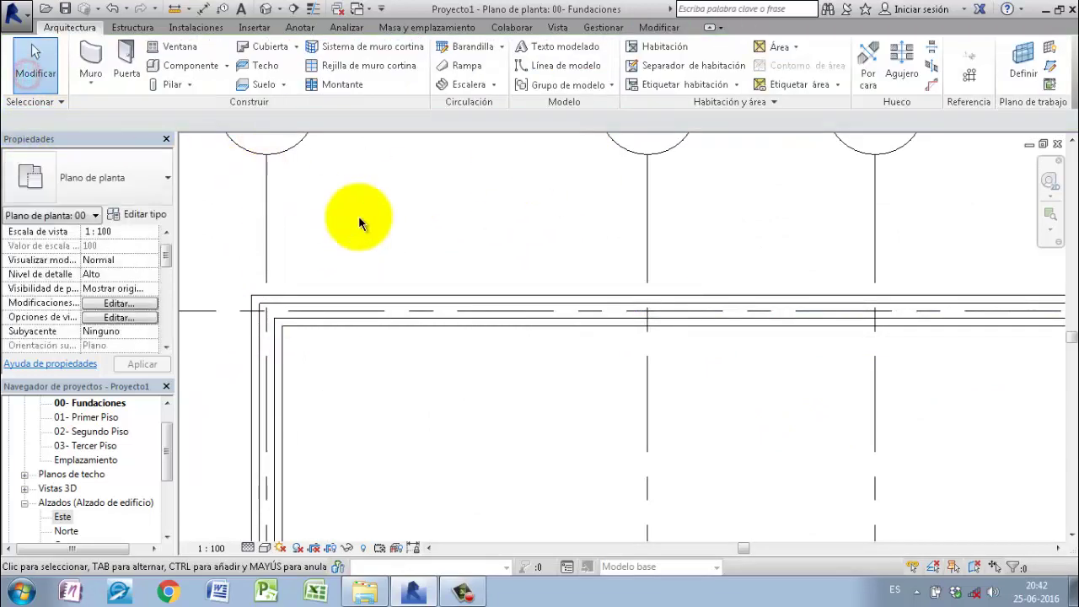
Step: Open the default 3D view and orbit and zoom in on a slab corner of the board-formed walls
scroll(367, 219, down, 1)
scroll(374, 222, down, 1)
scroll(525, 284, down, 2)
scroll(482, 281, up, 5)
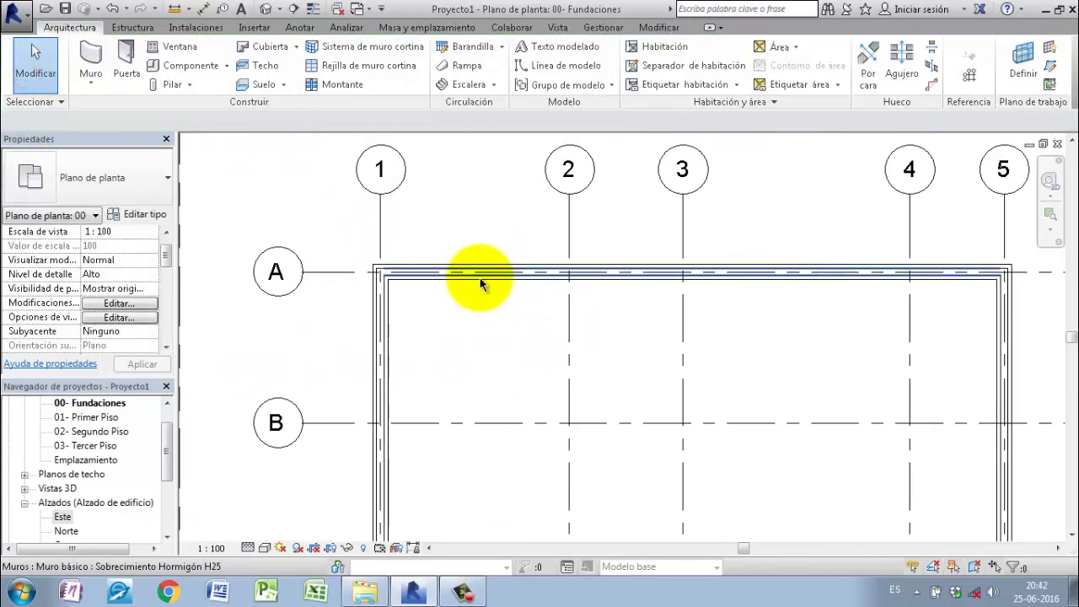
scroll(481, 284, down, 1)
click(266, 11)
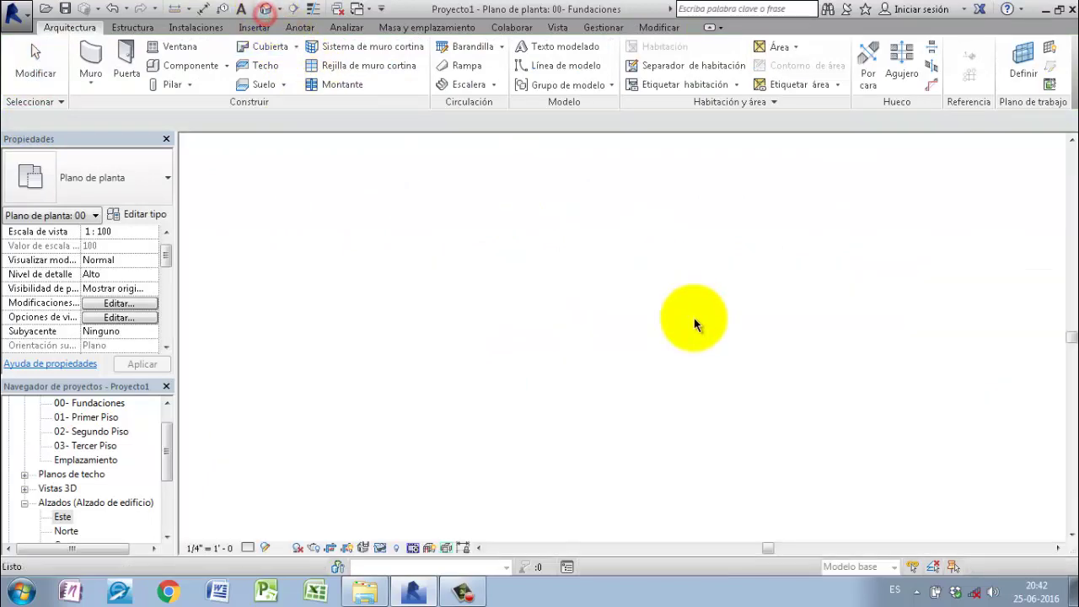
scroll(750, 375, up, 4)
scroll(767, 372, up, 2)
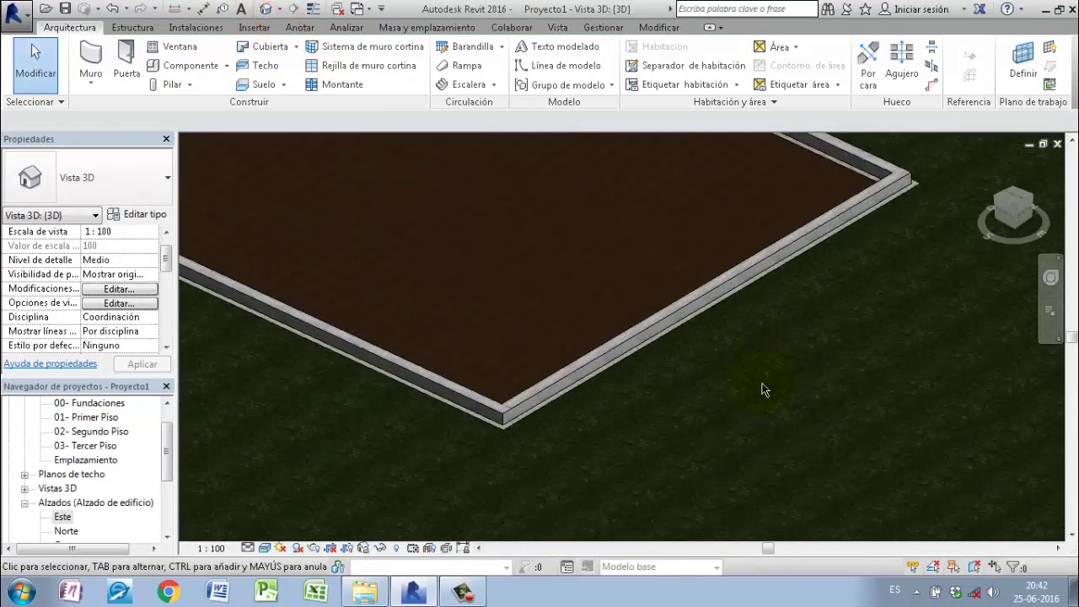
mouse_move(534, 453)
shift+middle_down()
mouse_move(567, 435)
mouse_move(578, 325)
shift+middle_up()
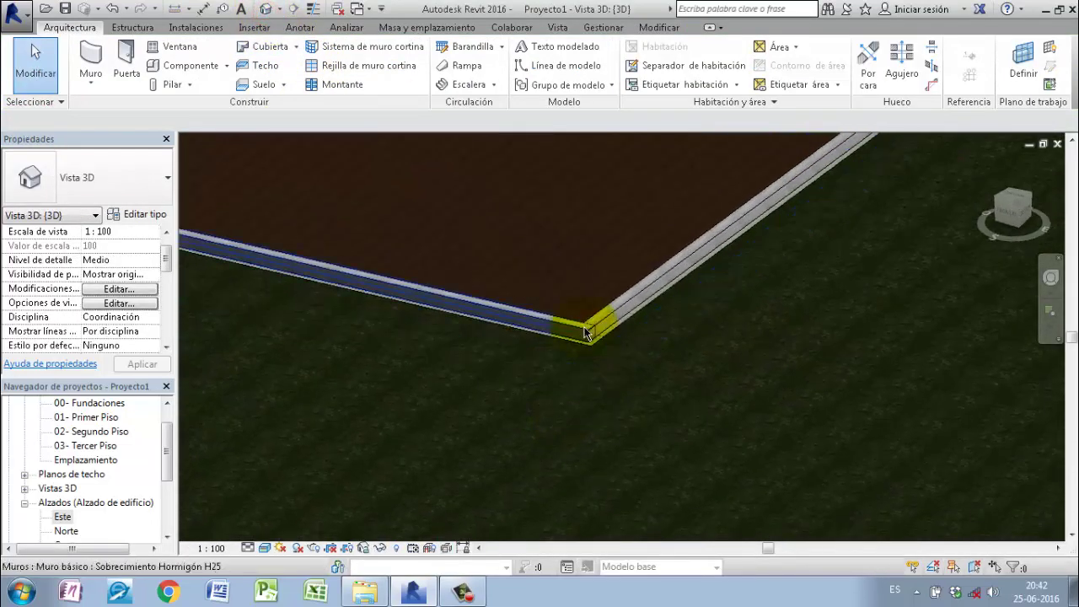
scroll(578, 326, up, 2)
scroll(512, 446, up, 2)
scroll(547, 360, up, 2)
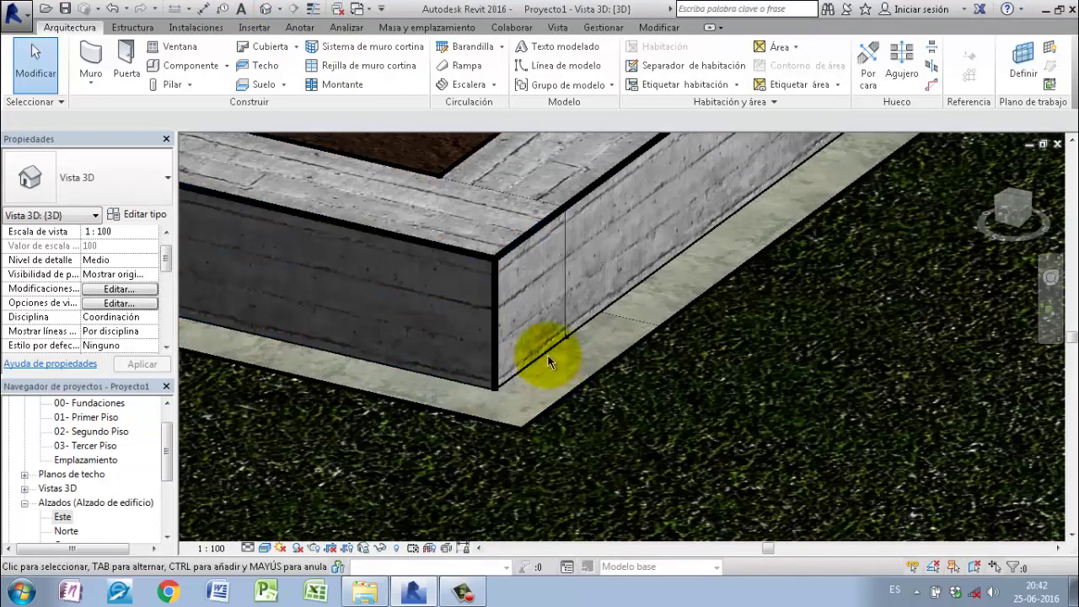
Step: Turn on Thin Lines so the model edges display thin
click(314, 9)
scroll(667, 284, down, 2)
scroll(666, 284, down, 2)
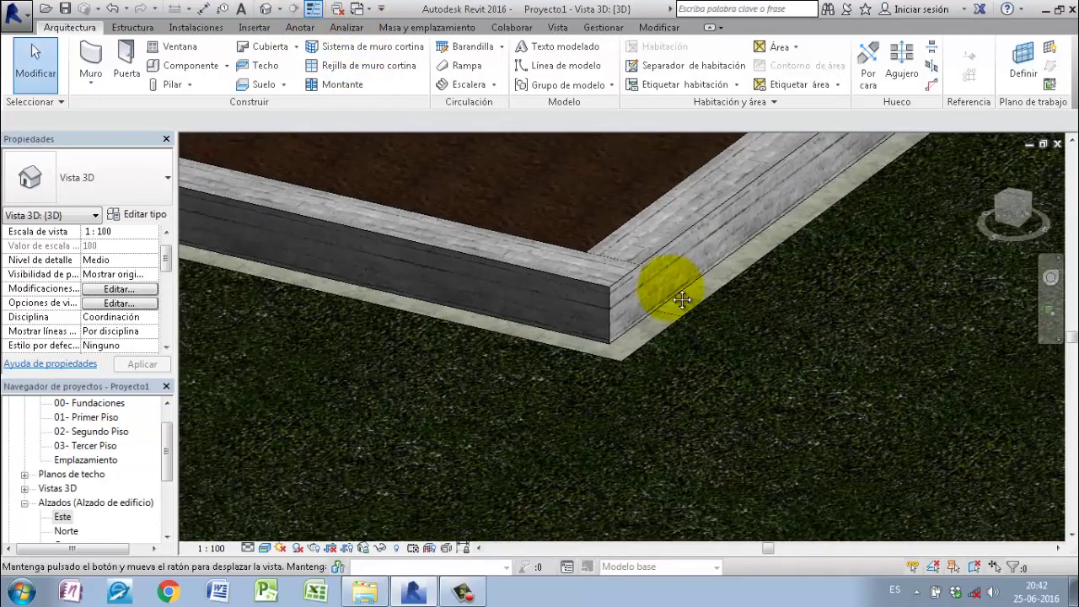
scroll(666, 284, down, 1)
scroll(588, 265, up, 2)
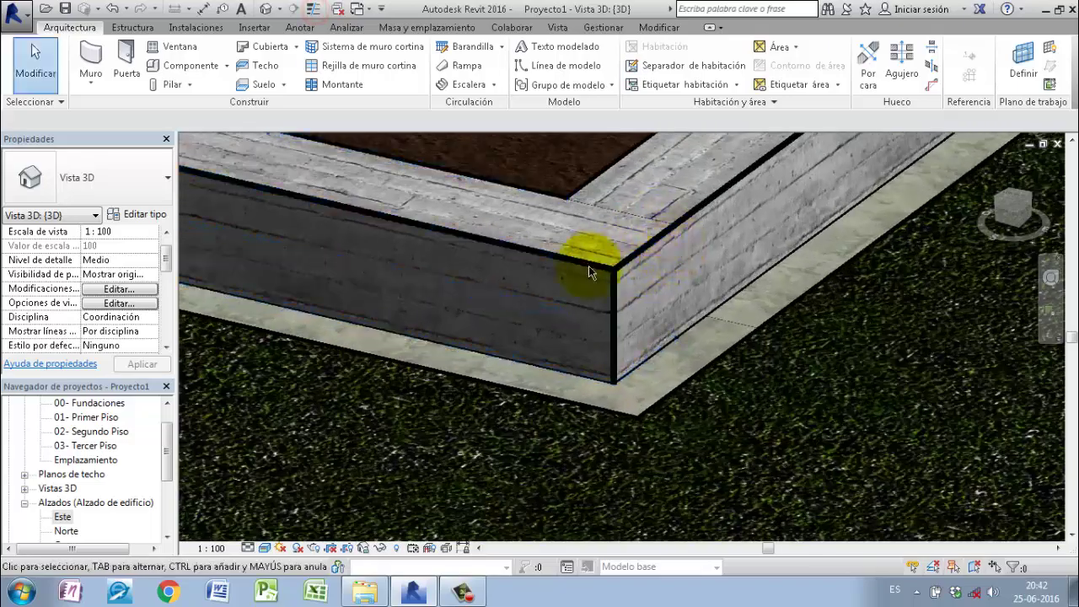
scroll(664, 417, up, 2)
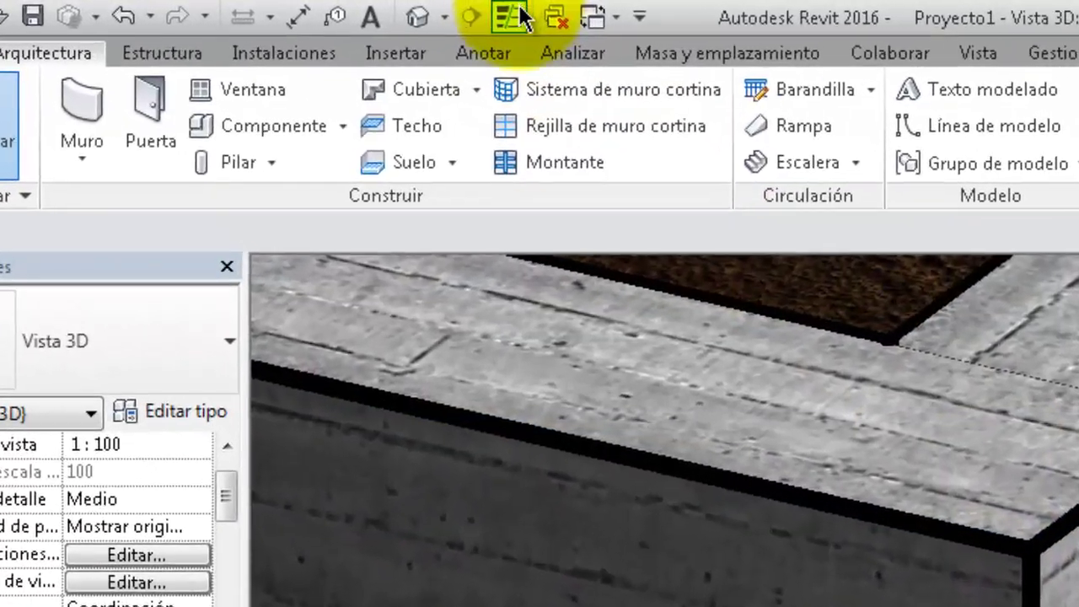
click(337, 8)
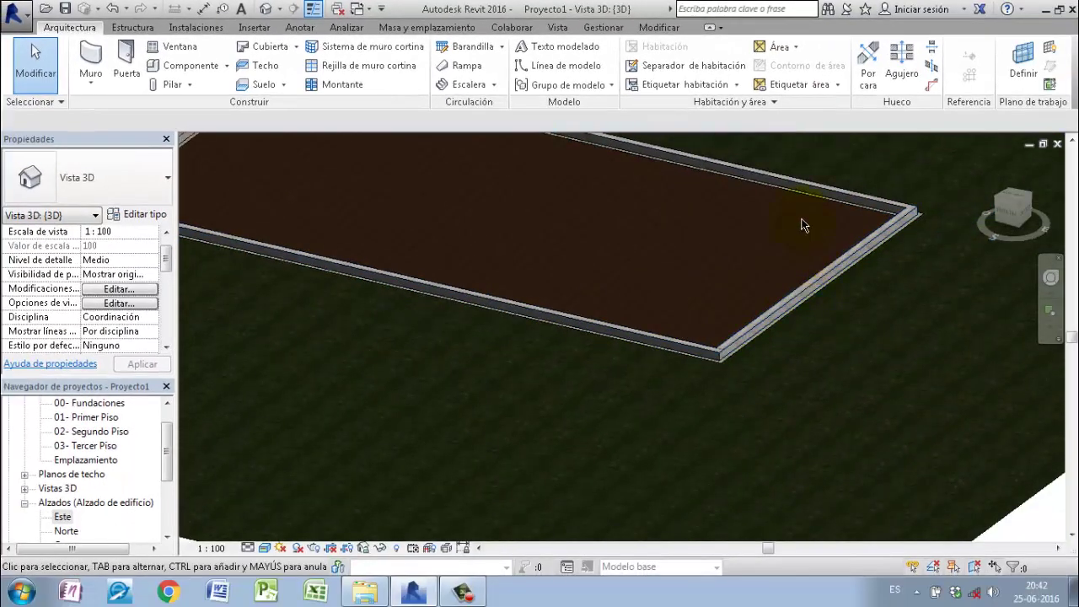
Step: Orbit to another wall corner, then tile the open views with WT
mouse_move(824, 206)
shift+middle_down()
mouse_move(469, 284)
mouse_move(443, 263)
shift+middle_up()
scroll(464, 298, up, 3)
scroll(428, 295, up, 2)
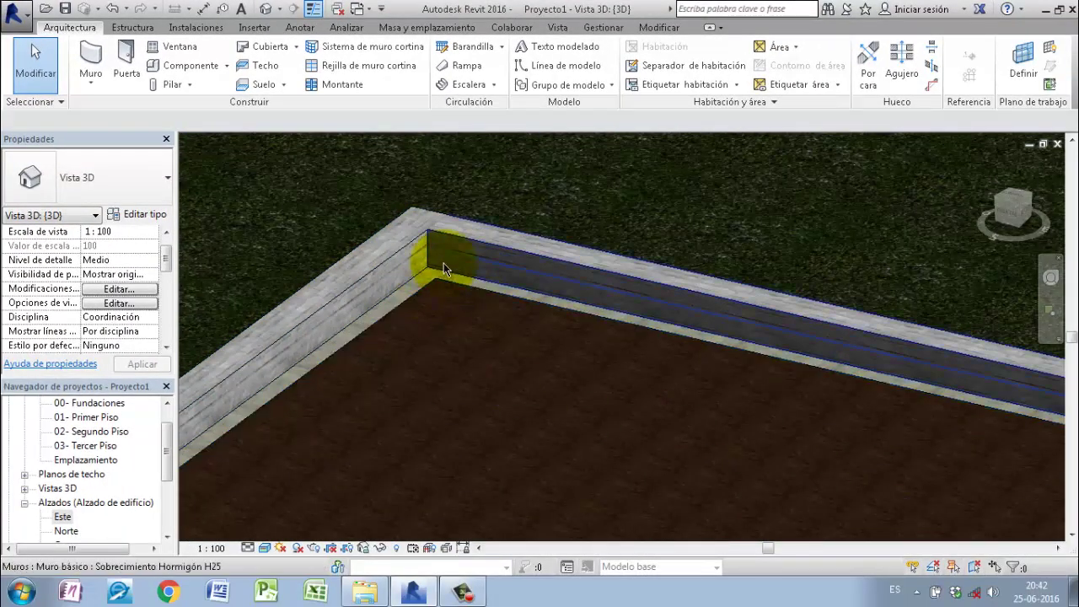
scroll(443, 263, up, 2)
scroll(444, 262, down, 2)
scroll(438, 271, down, 2)
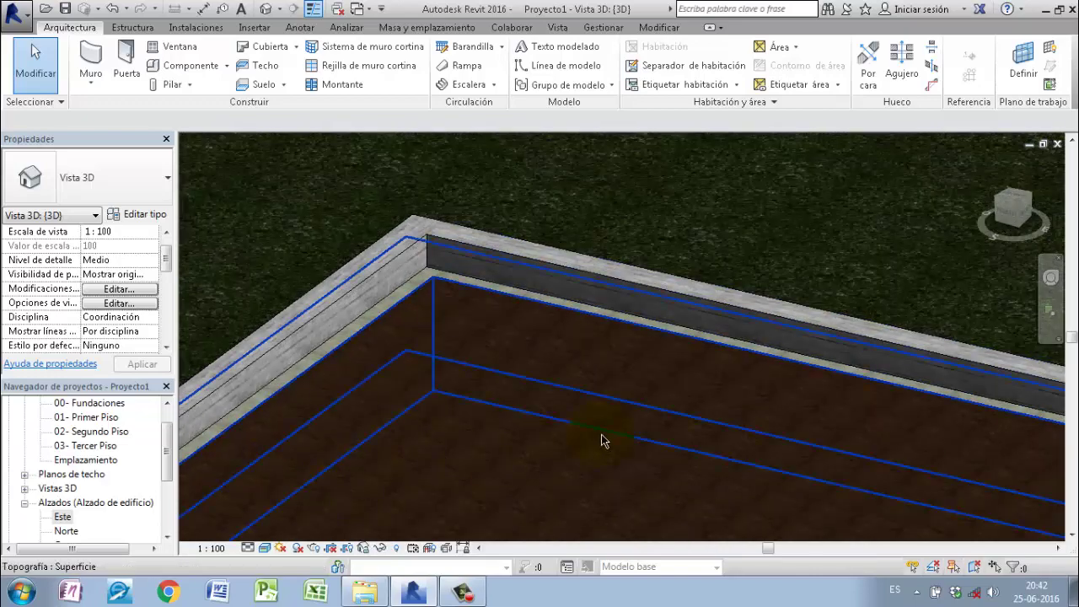
key(w)
key(t)
click(1029, 147)
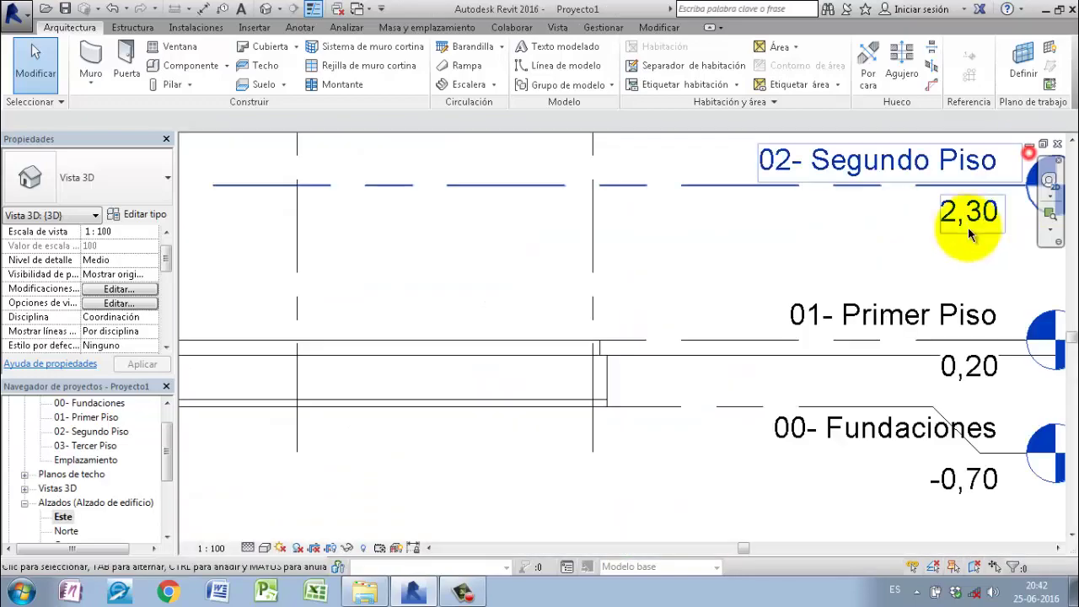
scroll(542, 343, up, 3)
click(541, 344)
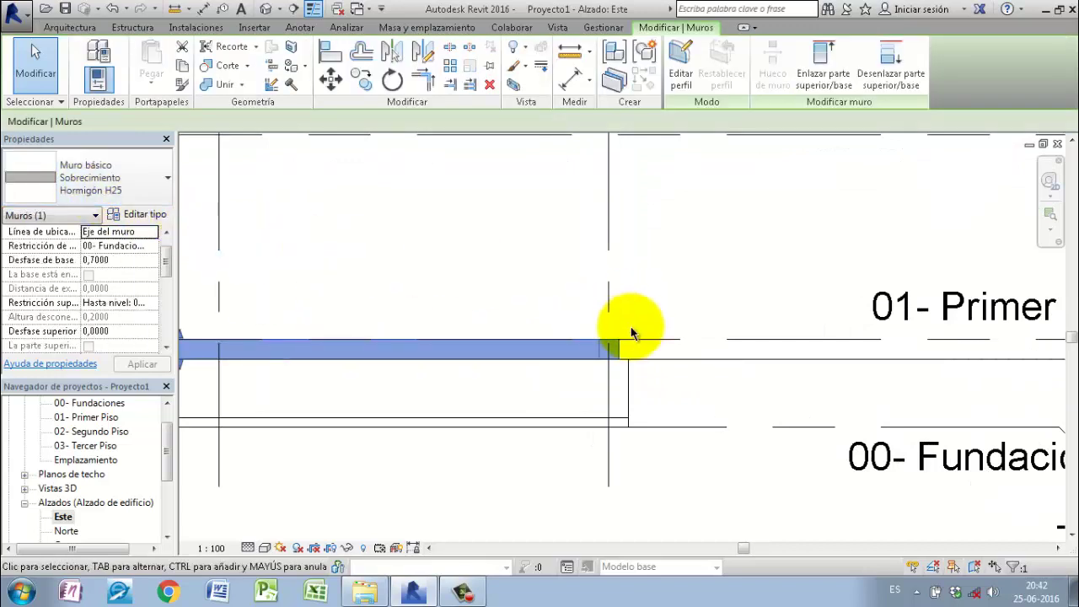
scroll(628, 361, up, 1)
scroll(620, 362, up, 1)
scroll(628, 363, up, 1)
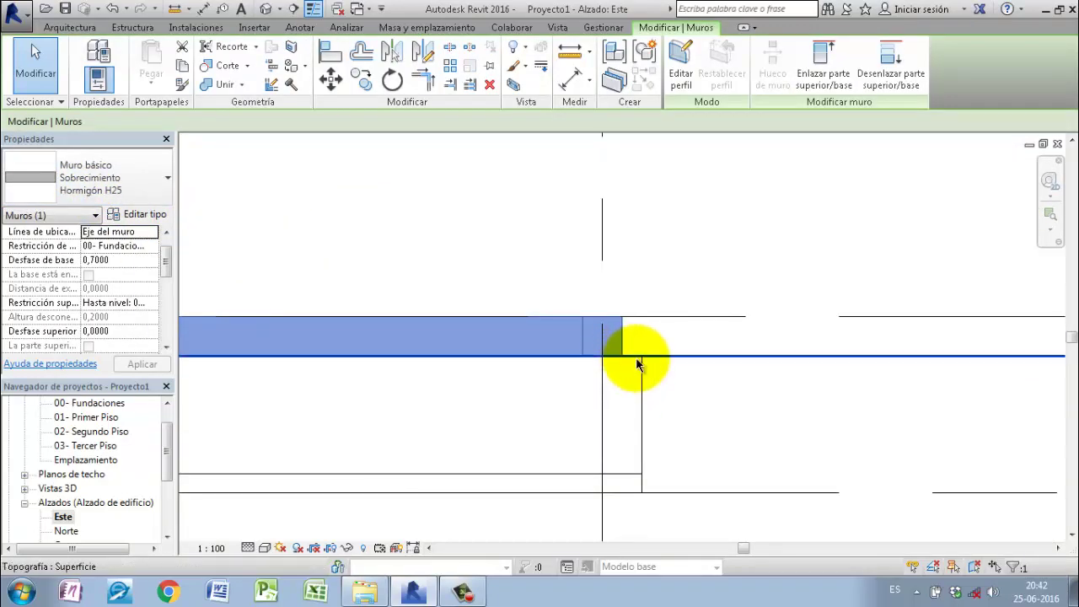
click(264, 548)
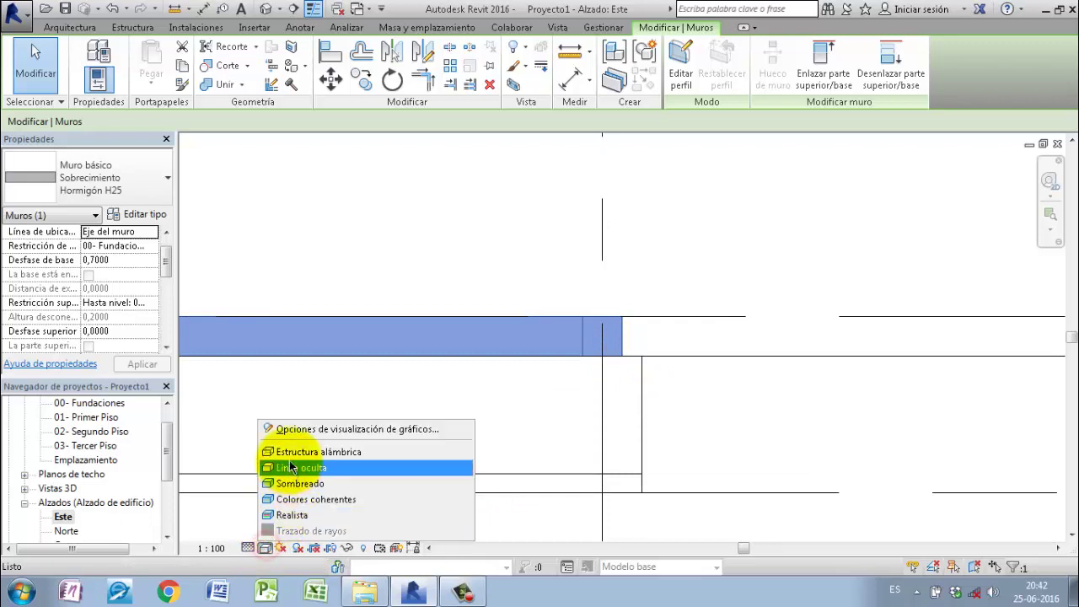
click(290, 456)
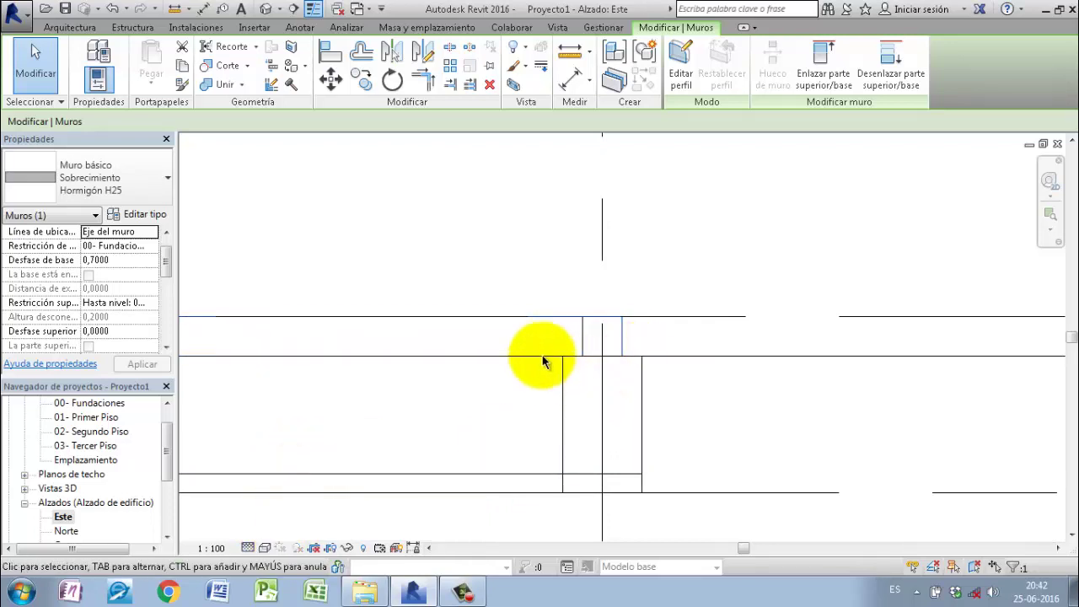
scroll(549, 318, down, 2)
scroll(649, 325, down, 2)
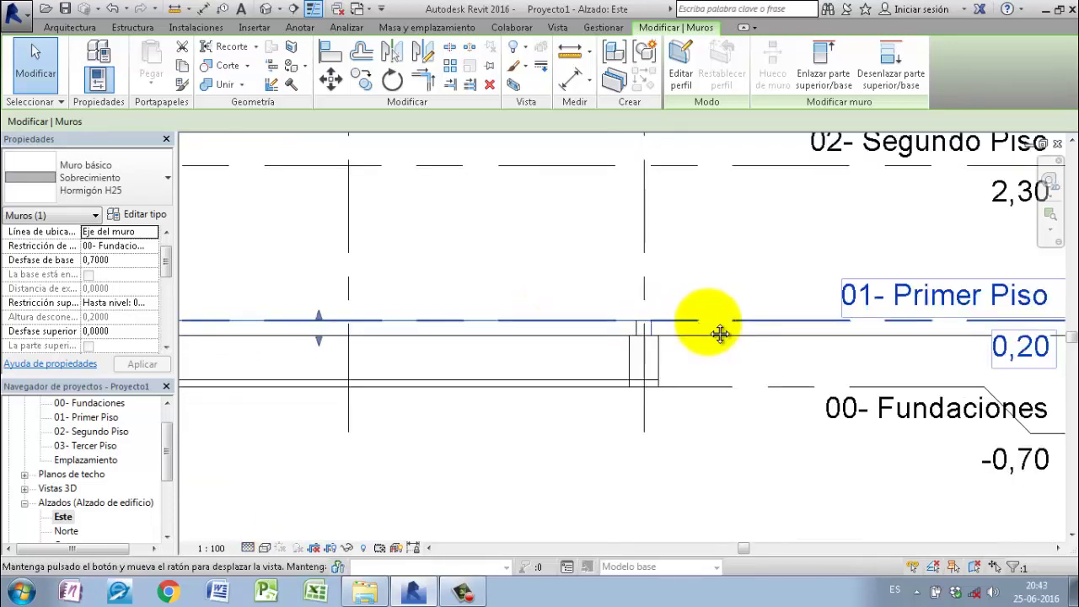
scroll(492, 334, up, 2)
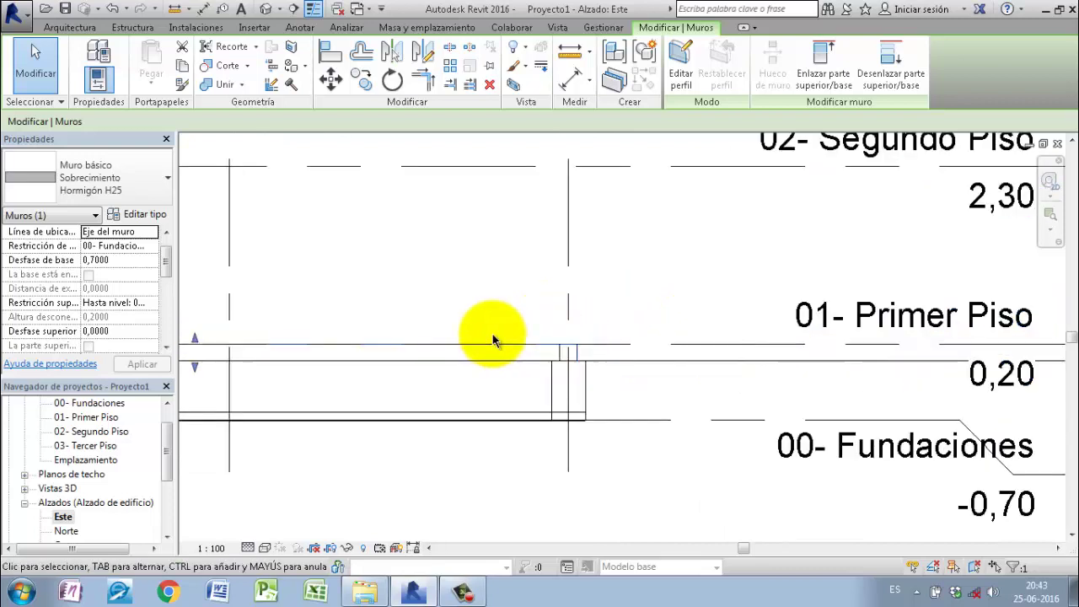
scroll(492, 334, up, 1)
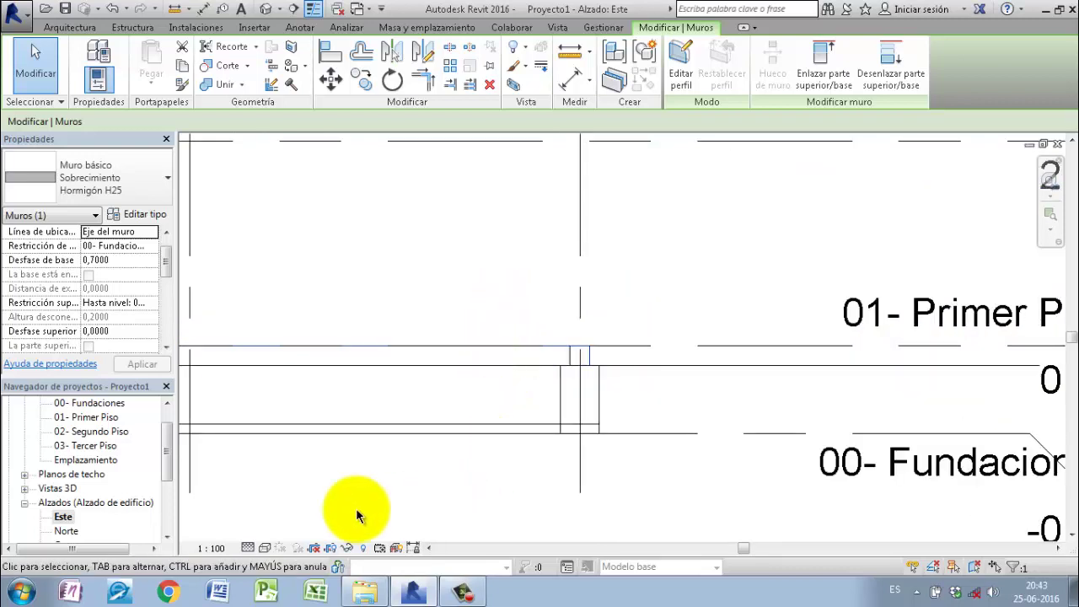
click(264, 548)
click(285, 482)
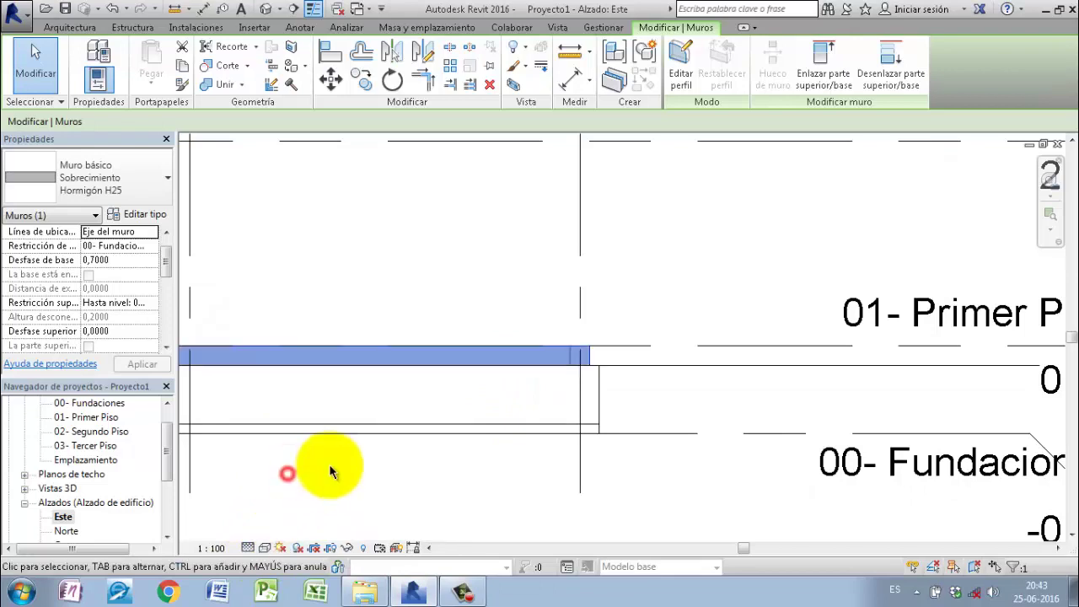
scroll(664, 434, down, 2)
click(666, 413)
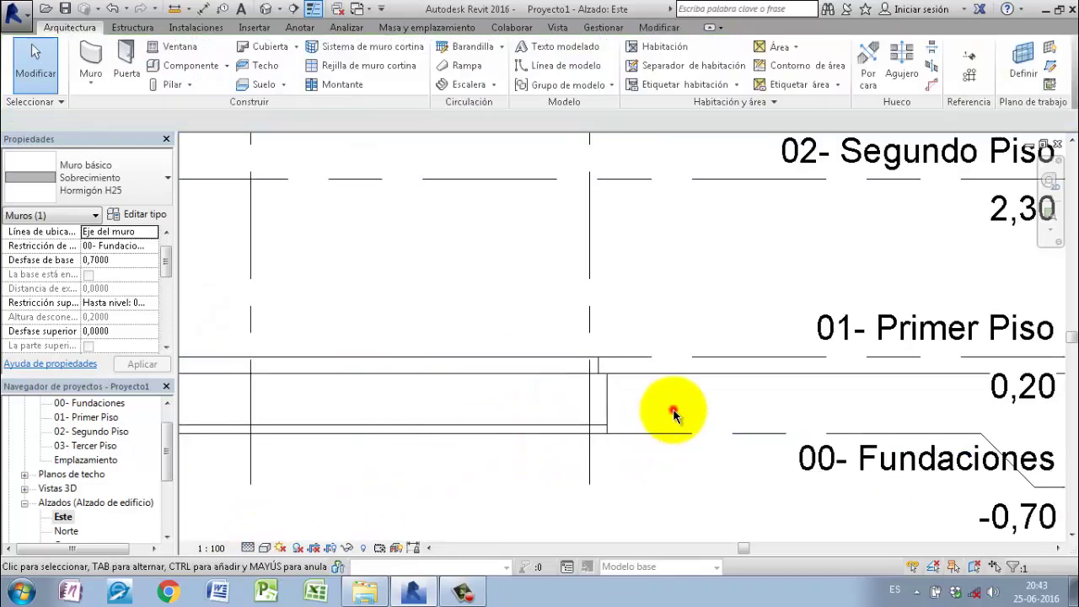
Step: In the default 3D view, bring the pad's back corner into view and select a wall, then the floor slab
click(268, 10)
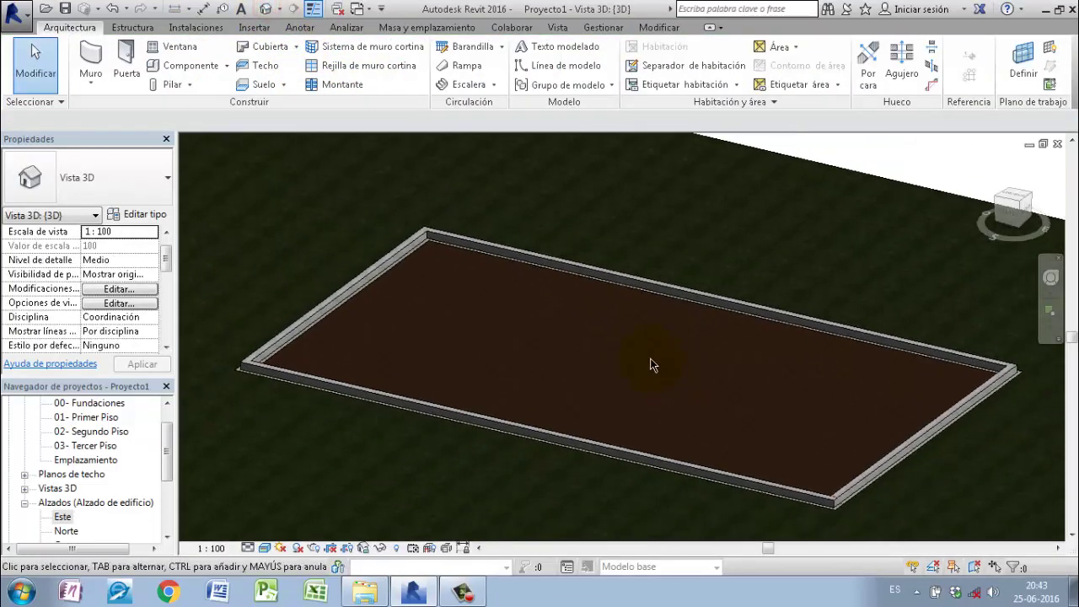
mouse_move(653, 368)
shift+middle_down()
mouse_move(629, 359)
mouse_move(640, 354)
shift+middle_up()
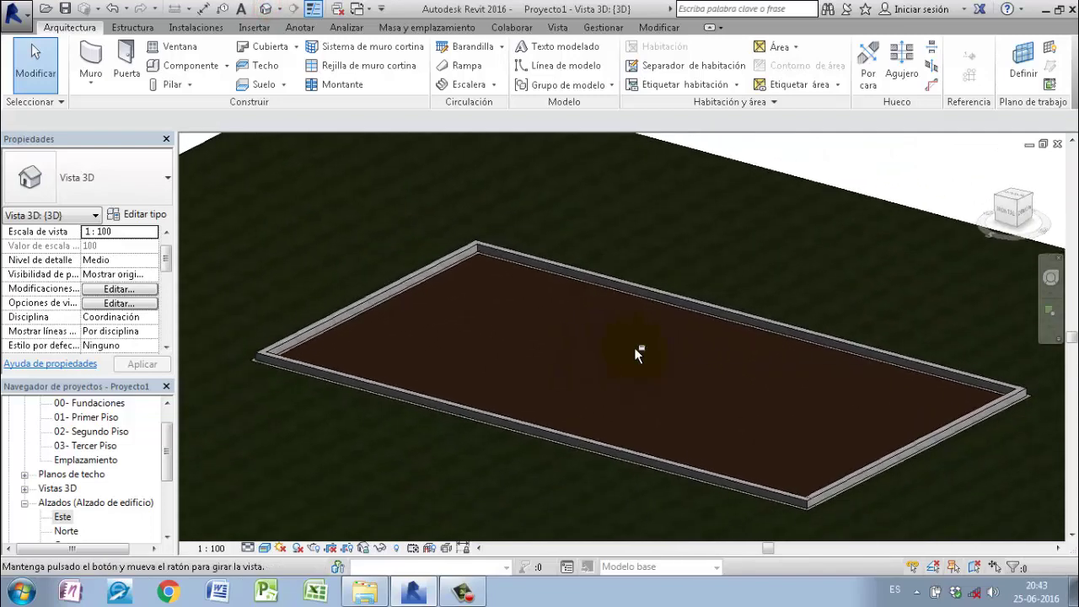
scroll(540, 292, up, 2)
mouse_move(540, 293)
middle_down()
mouse_move(578, 320)
mouse_move(474, 356)
mouse_move(534, 390)
mouse_move(576, 301)
mouse_move(220, 261)
middle_up()
click(220, 260)
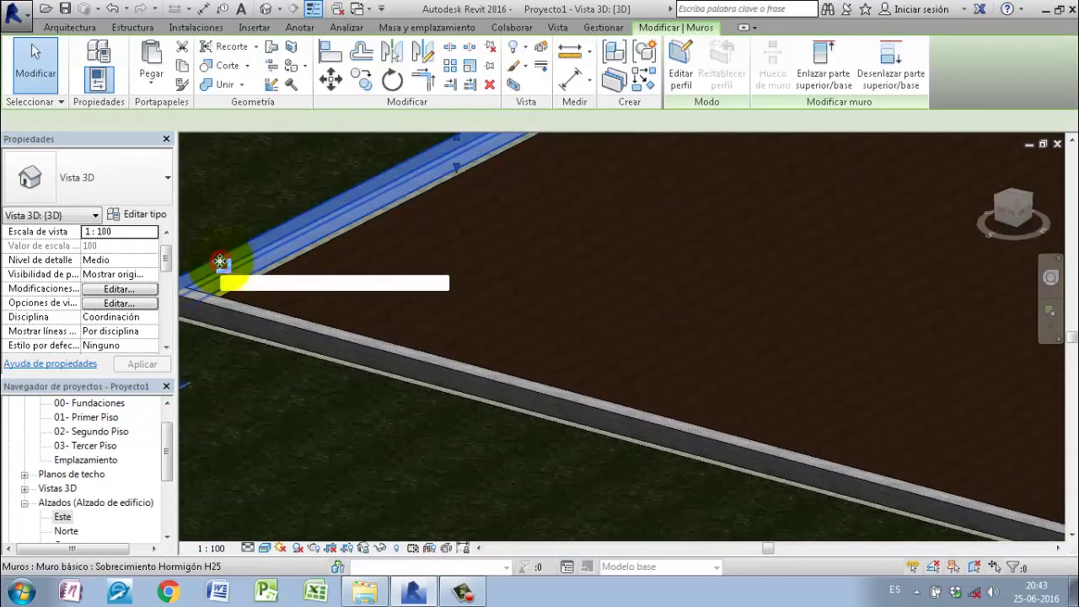
click(393, 273)
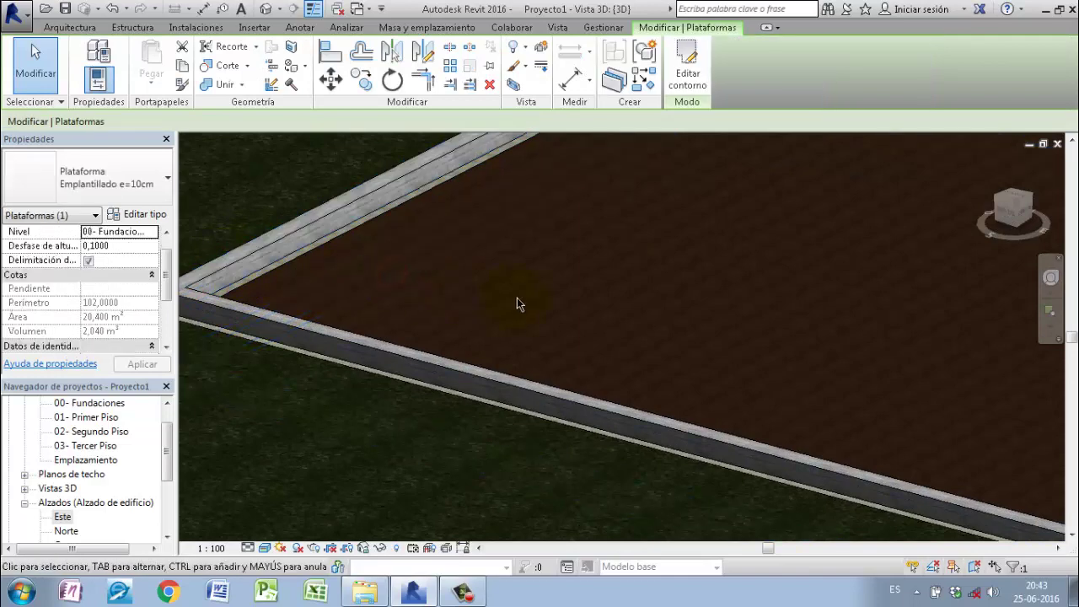
Step: Zoom in close on the Sobrecimiento Hormigón H25 wall corner at the pad's left side
scroll(347, 364, up, 2)
scroll(347, 364, down, 3)
mouse_move(239, 455)
middle_down()
mouse_move(339, 405)
mouse_move(444, 385)
mouse_move(494, 332)
middle_up()
scroll(453, 424, down, 2)
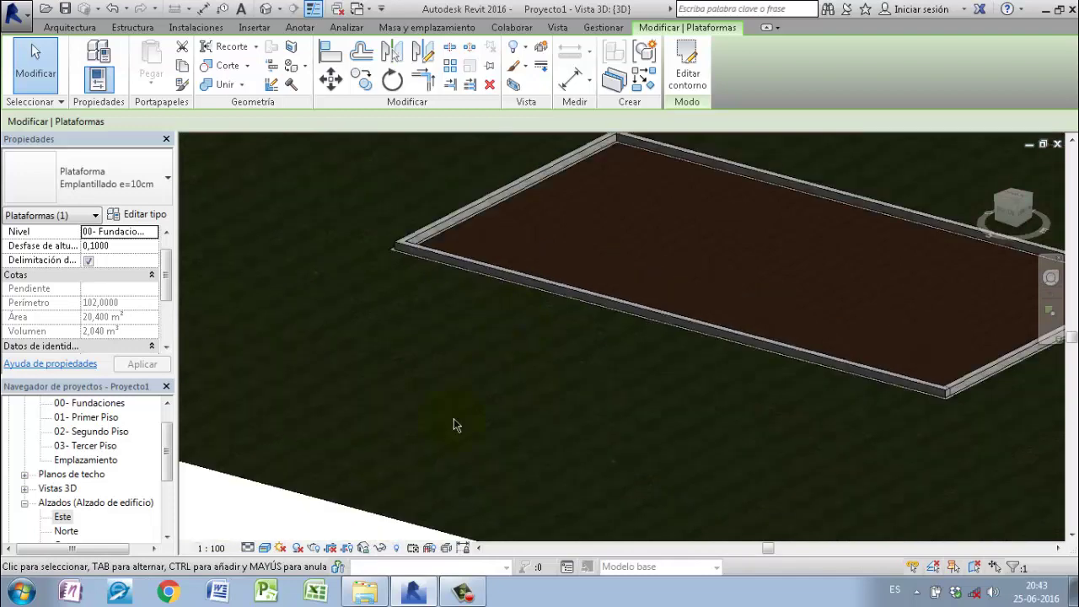
scroll(505, 341, up, 2)
scroll(498, 312, up, 2)
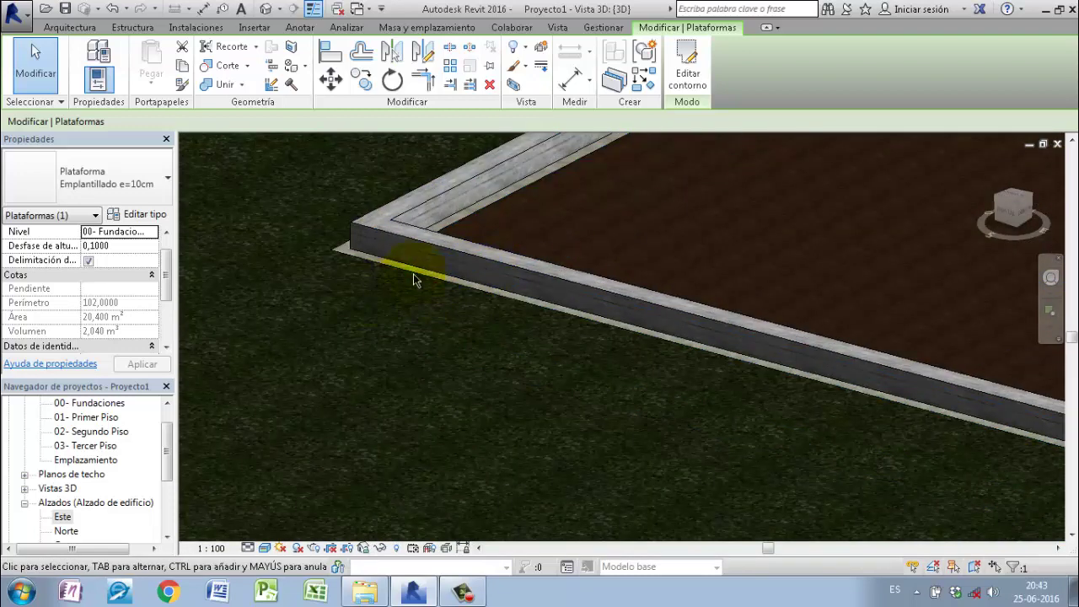
scroll(414, 272, up, 2)
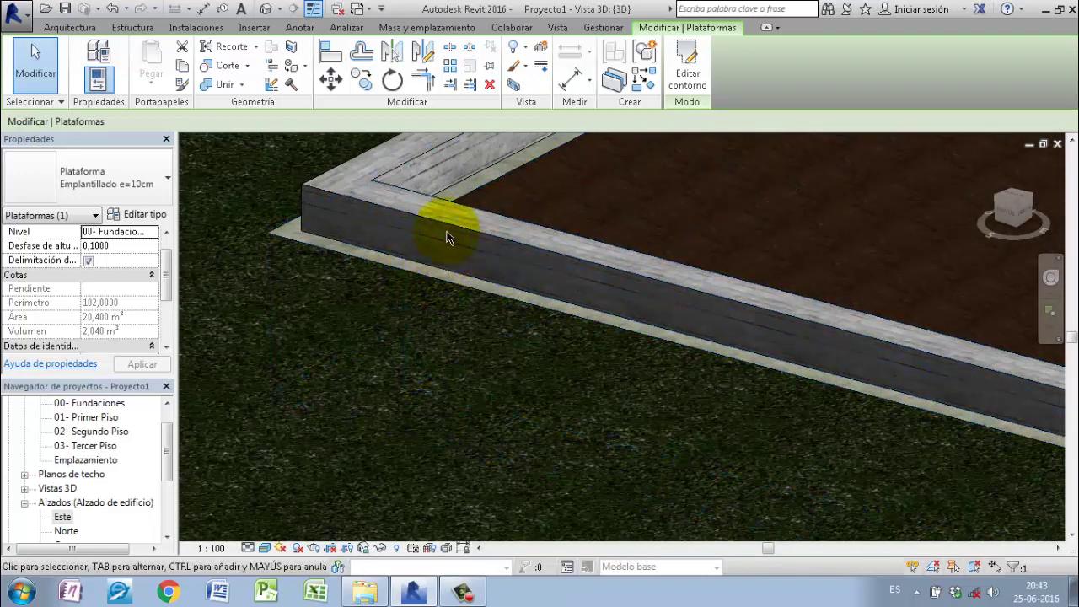
scroll(449, 228, down, 1)
scroll(321, 221, up, 2)
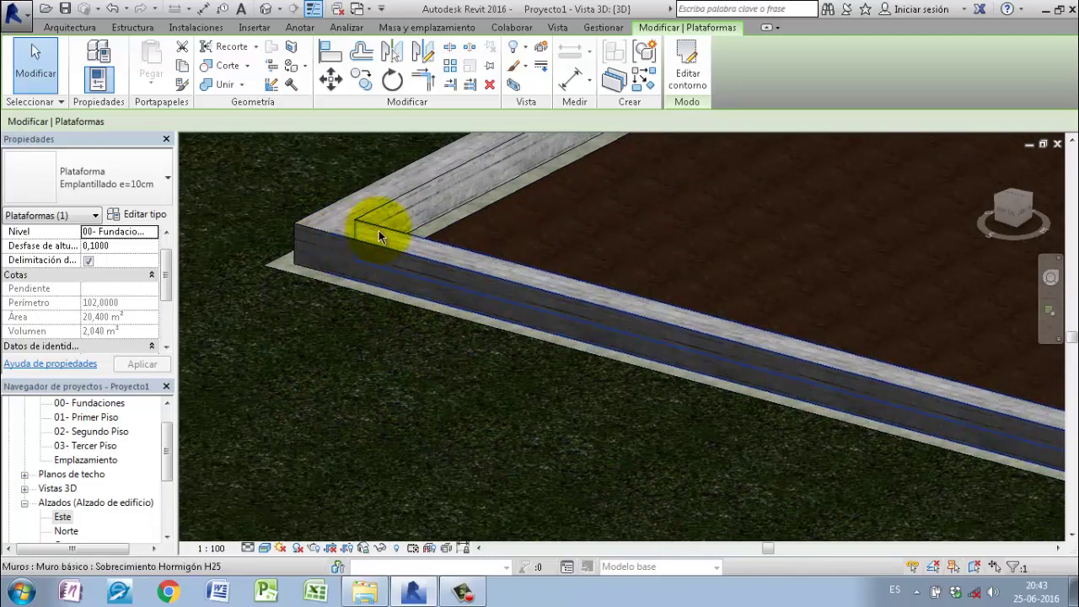
scroll(421, 294, up, 1)
scroll(361, 306, up, 1)
scroll(372, 303, up, 1)
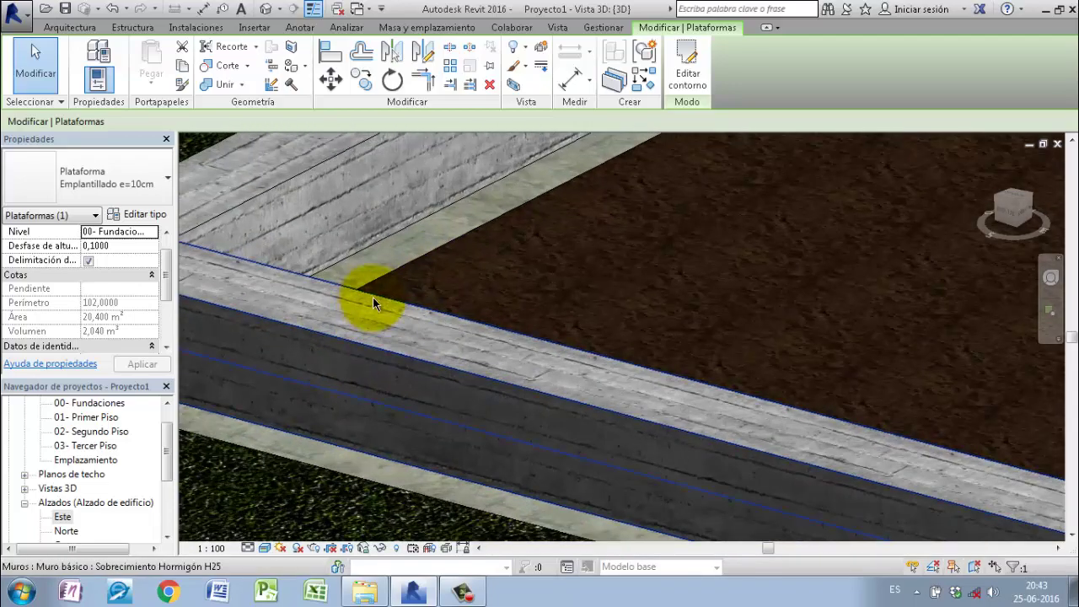
scroll(375, 305, up, 1)
scroll(532, 358, down, 2)
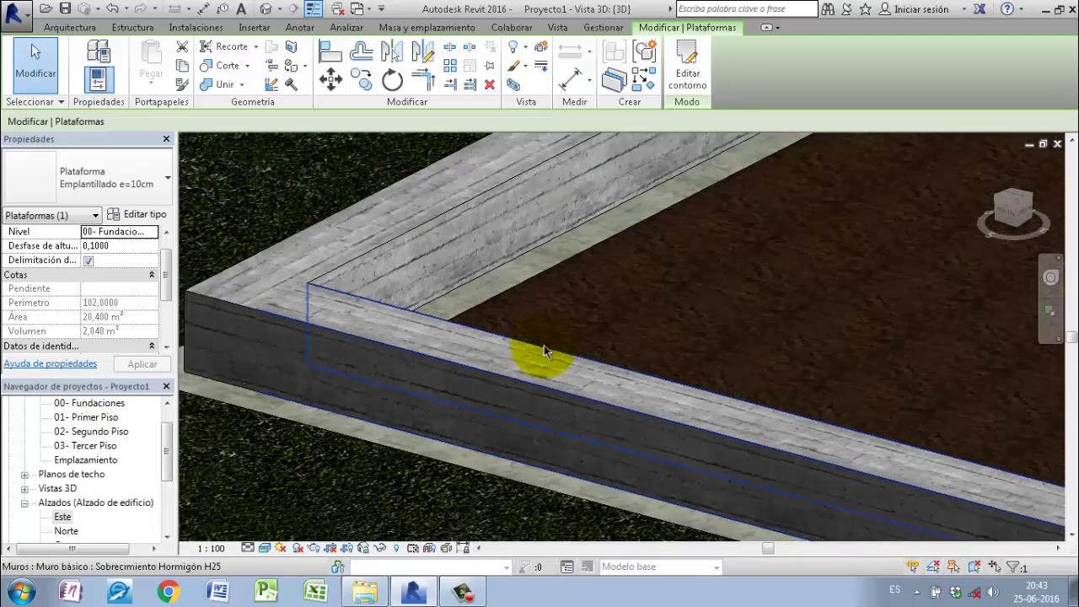
scroll(543, 344, down, 1)
scroll(578, 225, down, 1)
middle_drag(722, 289, 360, 385)
scroll(527, 334, down, 2)
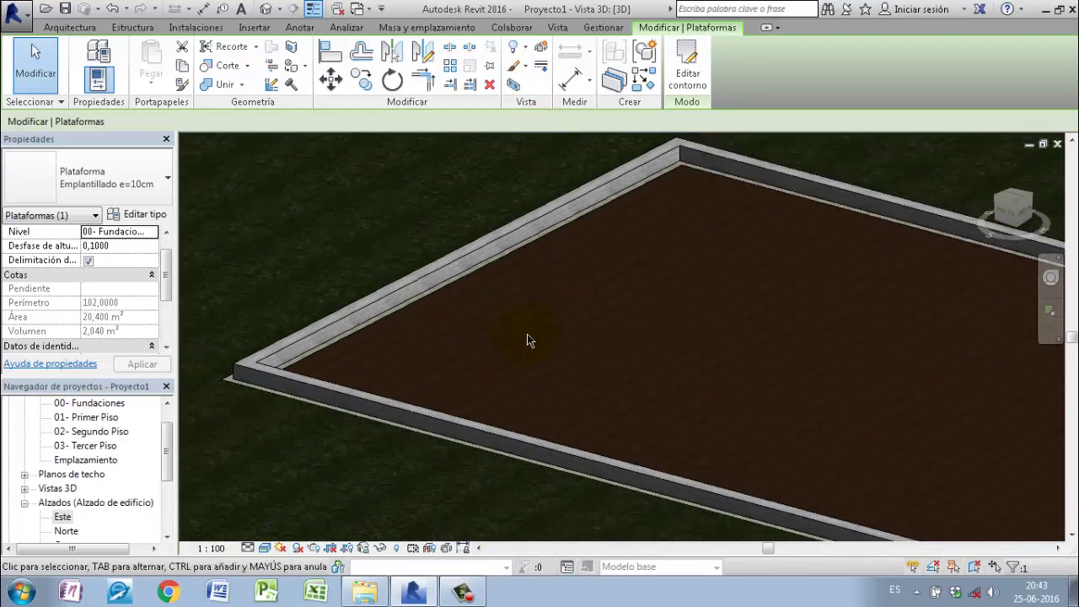
scroll(586, 325, down, 1)
scroll(278, 364, up, 1)
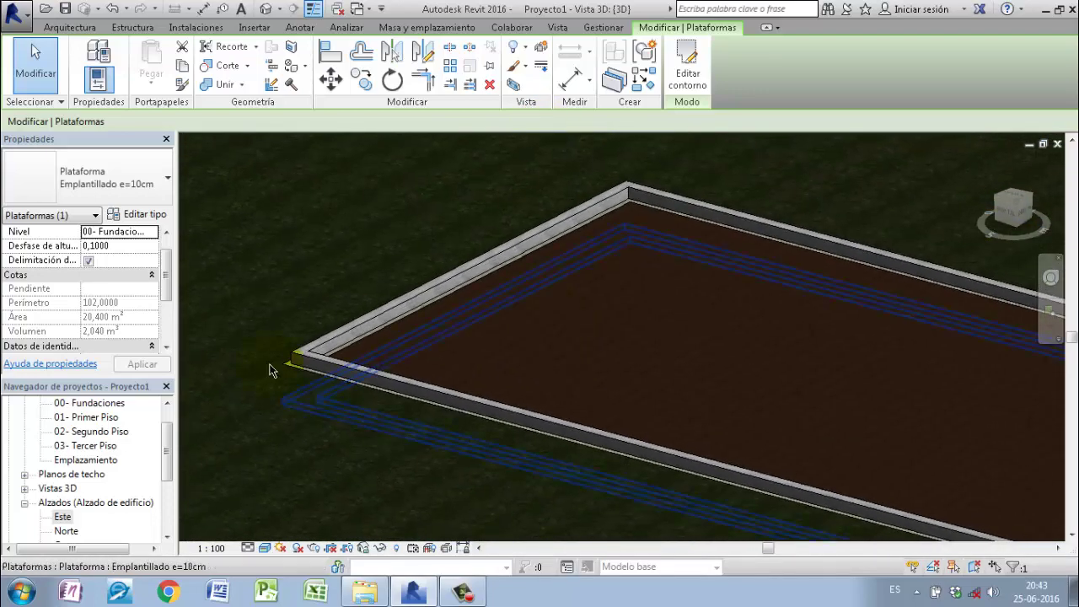
scroll(409, 353, up, 1)
scroll(375, 358, up, 1)
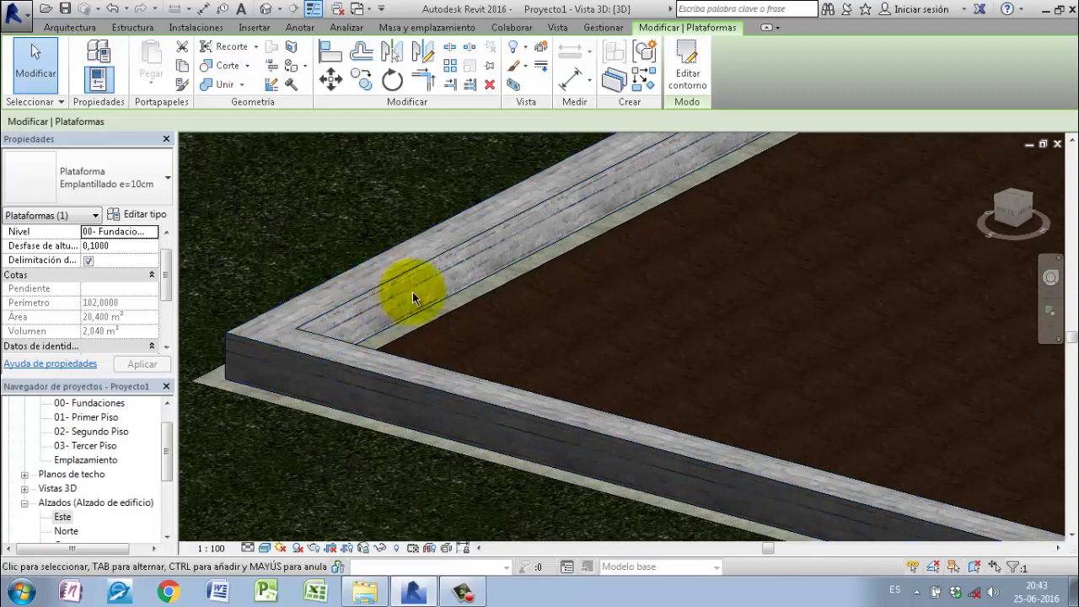
scroll(500, 324, down, 1)
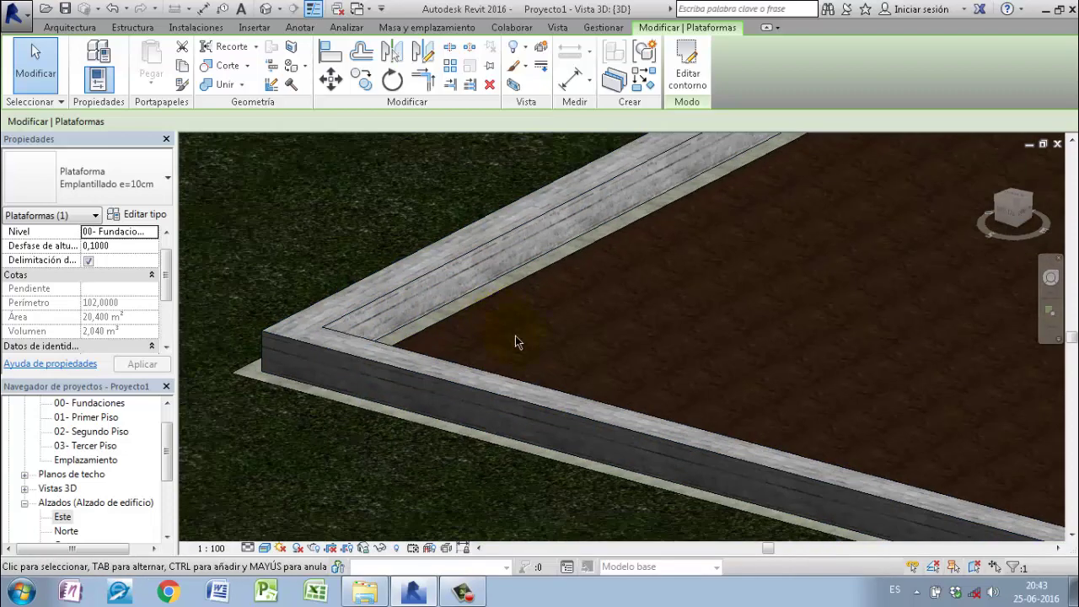
scroll(517, 341, down, 1)
scroll(527, 320, down, 1)
scroll(607, 292, down, 1)
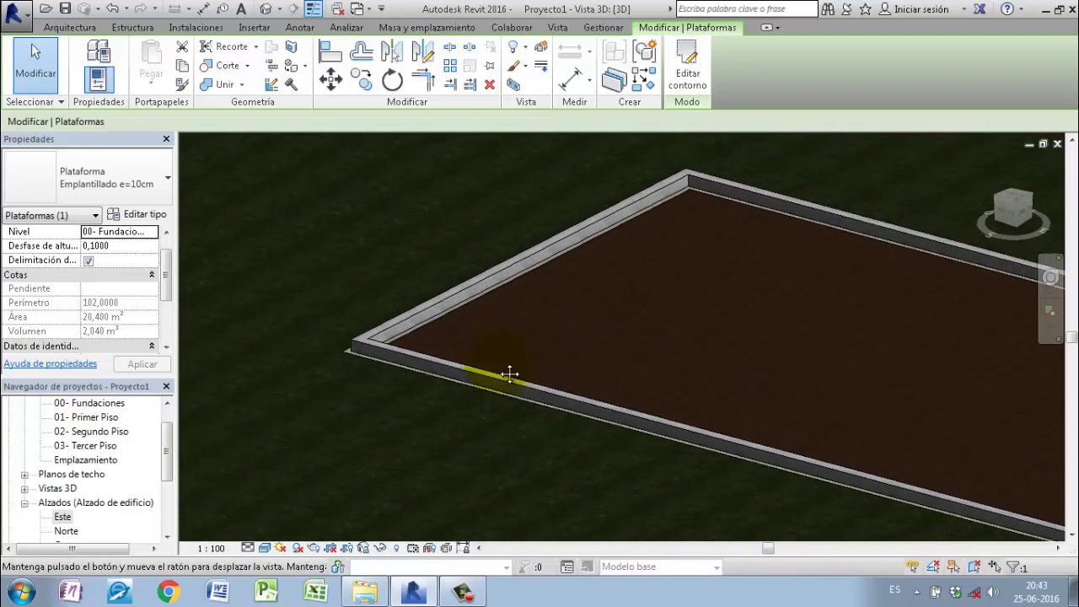
scroll(458, 337, up, 3)
scroll(590, 307, down, 2)
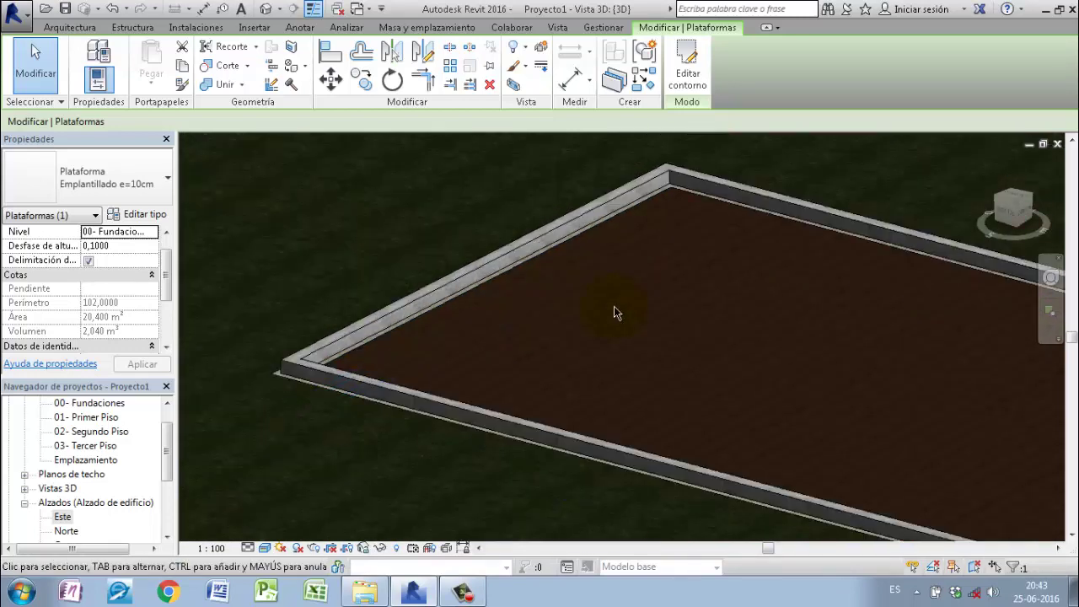
scroll(443, 286, down, 1)
scroll(690, 314, down, 1)
scroll(546, 303, up, 1)
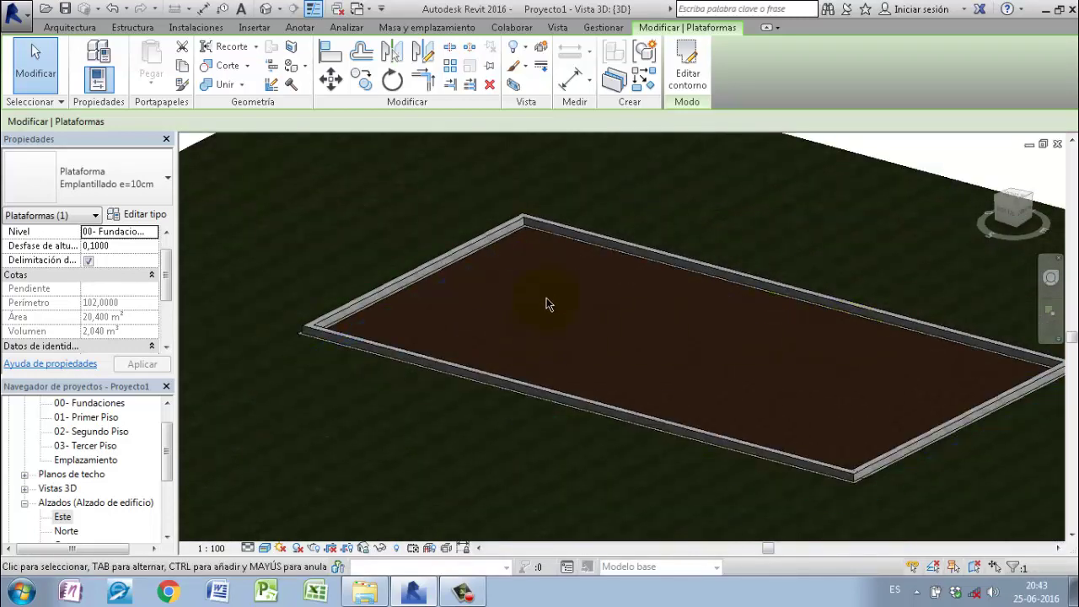
scroll(546, 303, up, 1)
scroll(467, 221, up, 1)
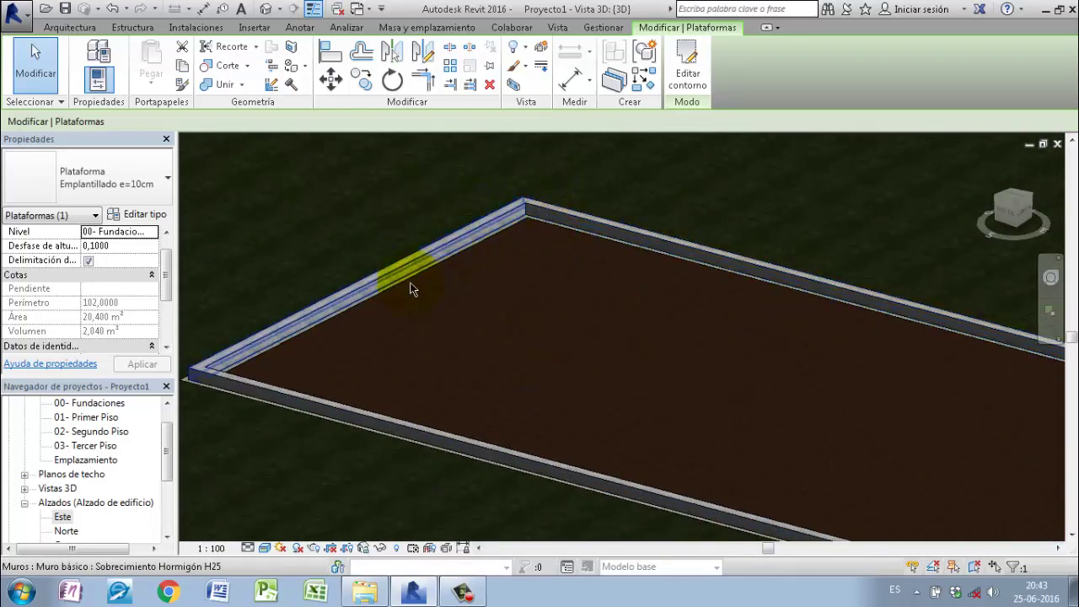
scroll(642, 290, down, 1)
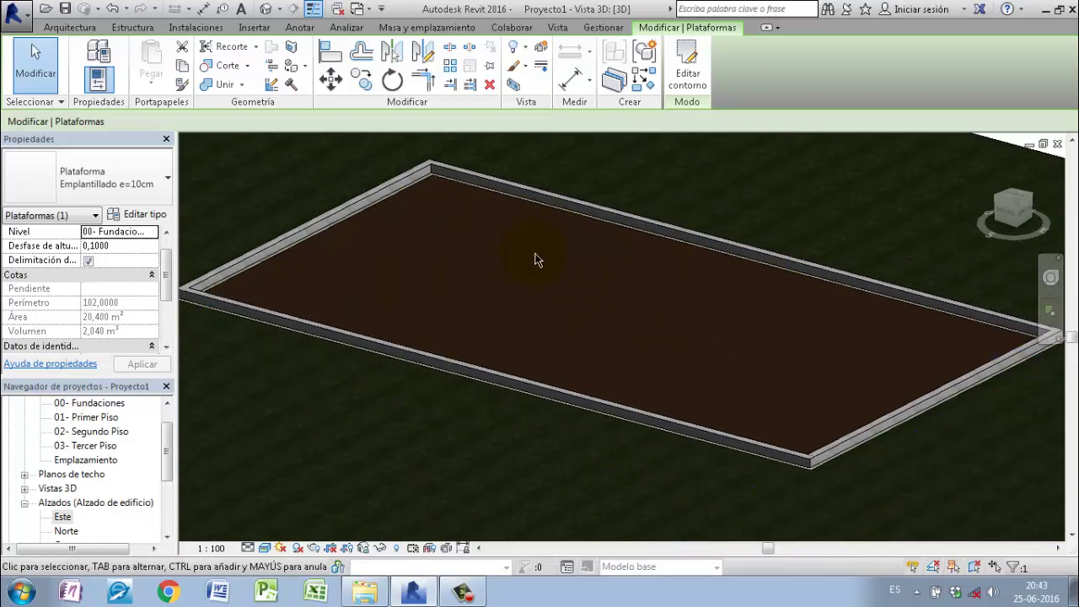
shift+middle_drag(534, 260, 879, 262)
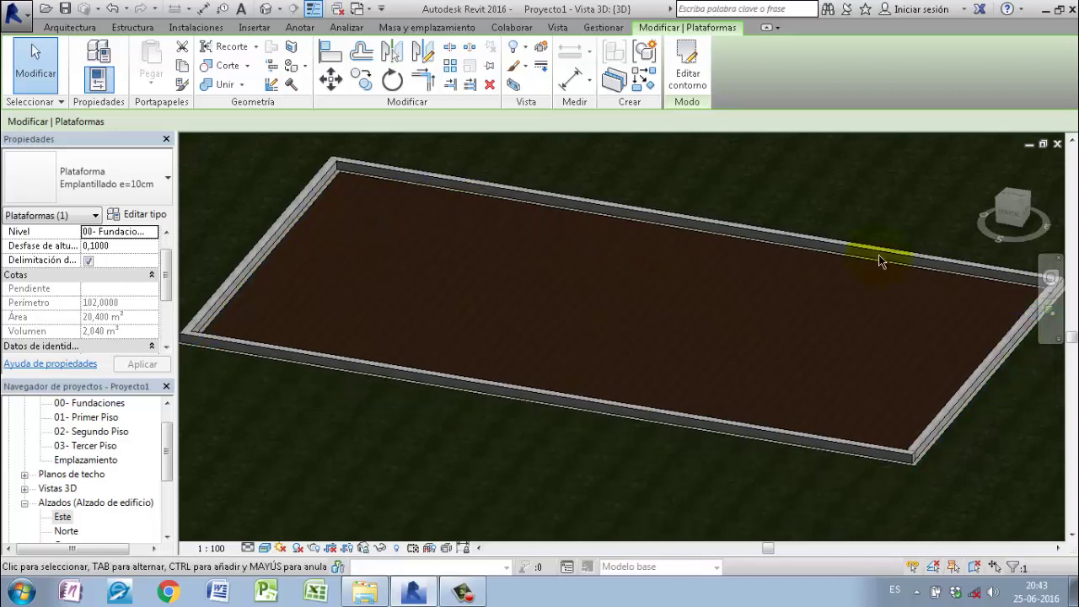
scroll(329, 165, up, 1)
scroll(303, 232, up, 1)
scroll(624, 340, down, 2)
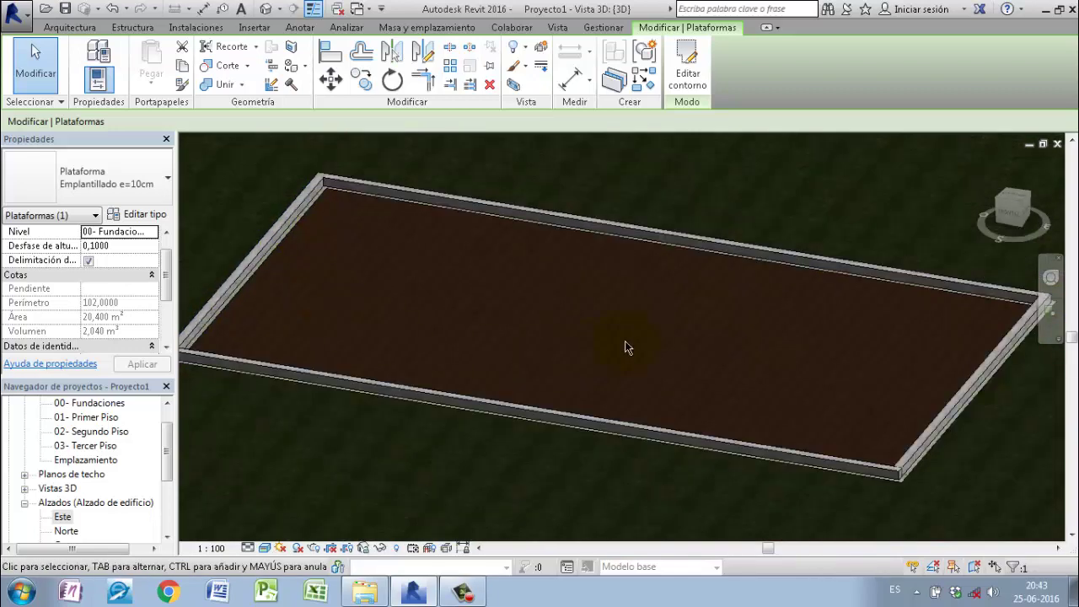
scroll(262, 244, up, 2)
middle_drag(370, 247, 446, 239)
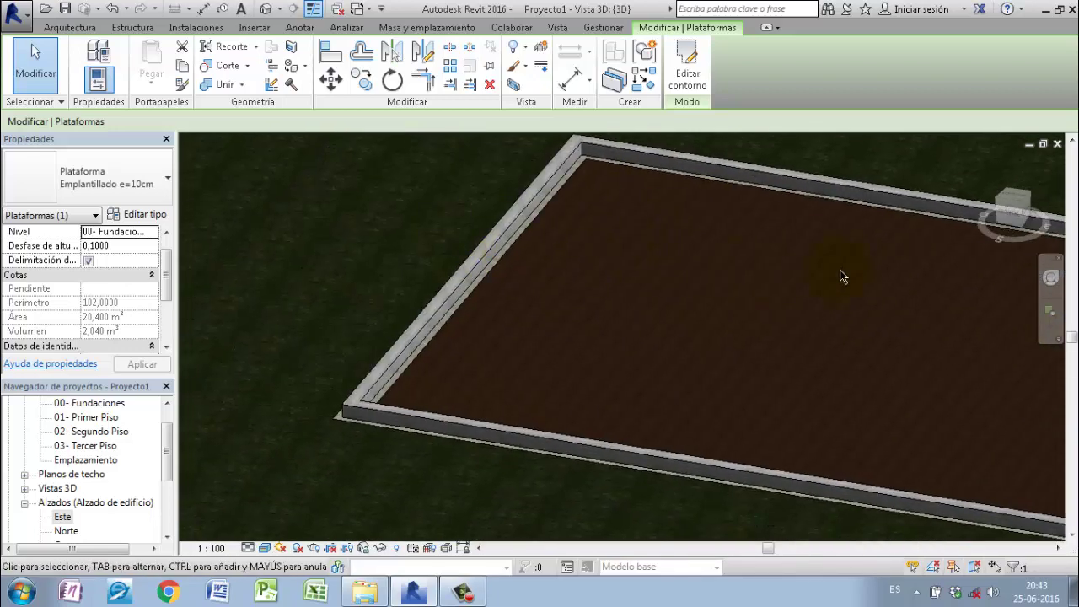
scroll(840, 276, down, 1)
middle_drag(841, 275, 699, 326)
Step: Zoom into the Sobrecimiento wall corner of the pad
scroll(550, 299, up, 1)
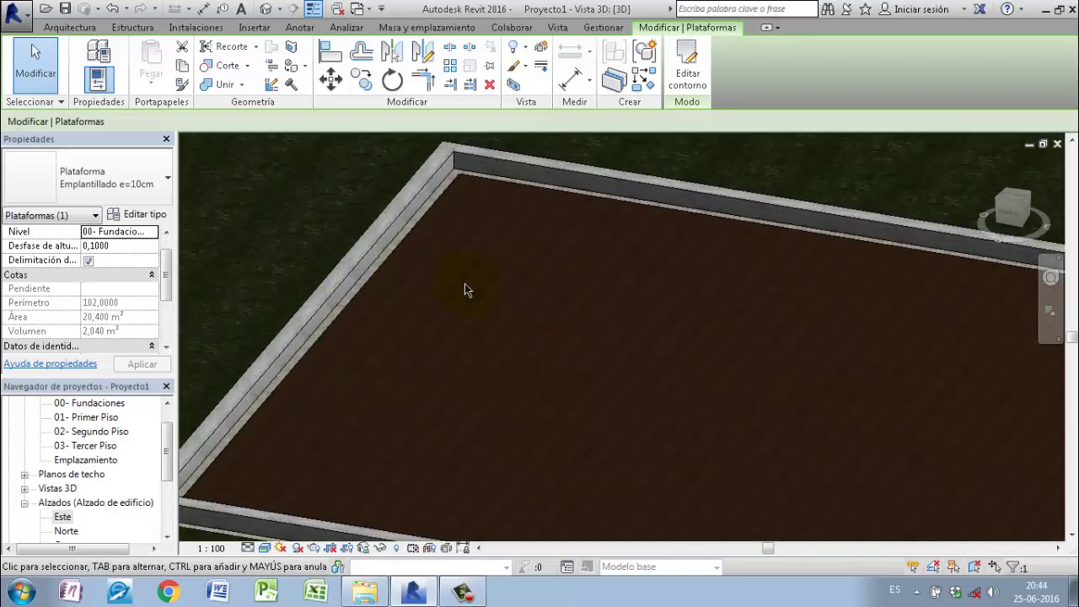
shift+middle_drag(464, 283, 456, 285)
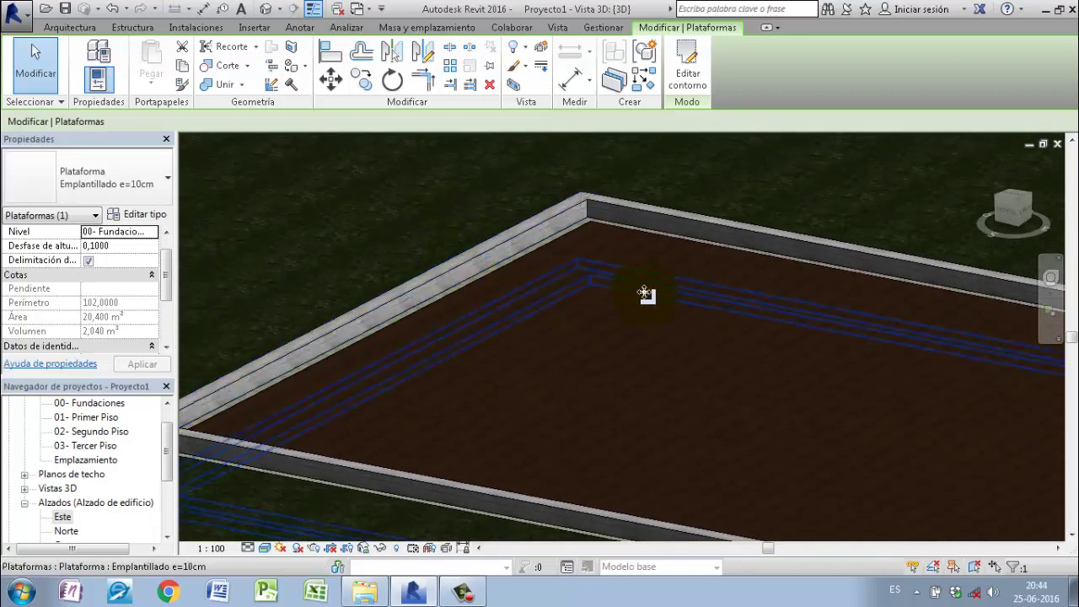
scroll(539, 254, up, 1)
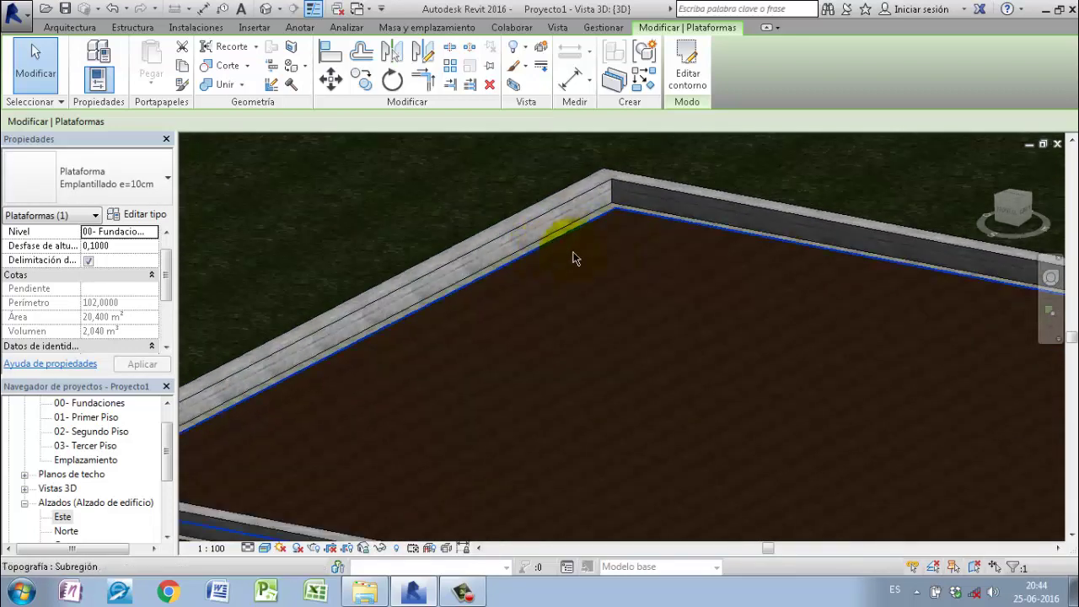
mouse_move(574, 258)
middle_down()
mouse_move(578, 202)
mouse_move(614, 193)
mouse_move(807, 211)
mouse_move(687, 268)
middle_up()
scroll(556, 174, up, 1)
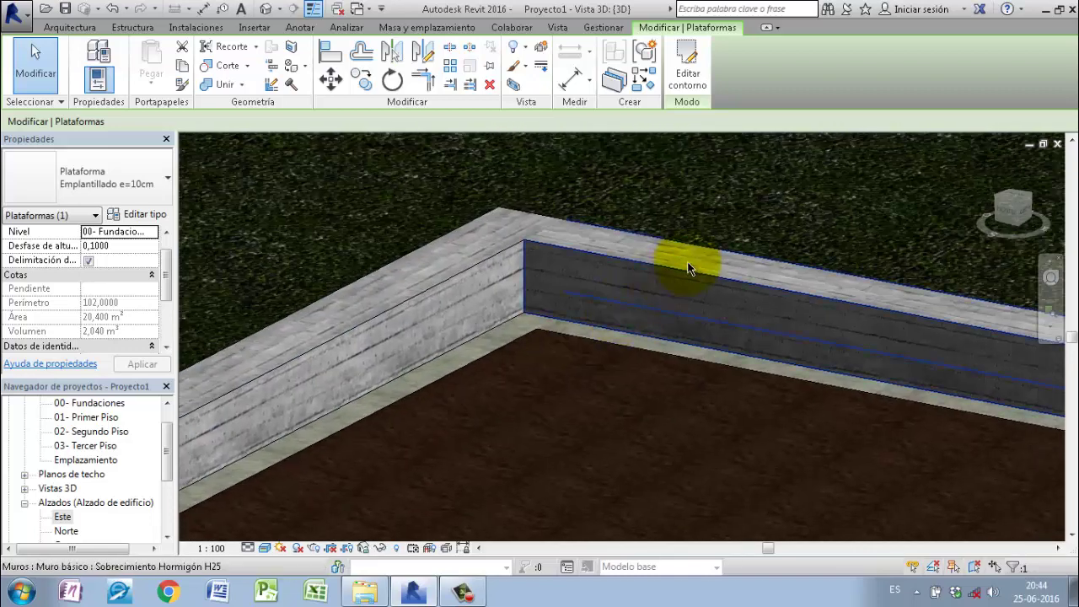
scroll(326, 353, down, 3)
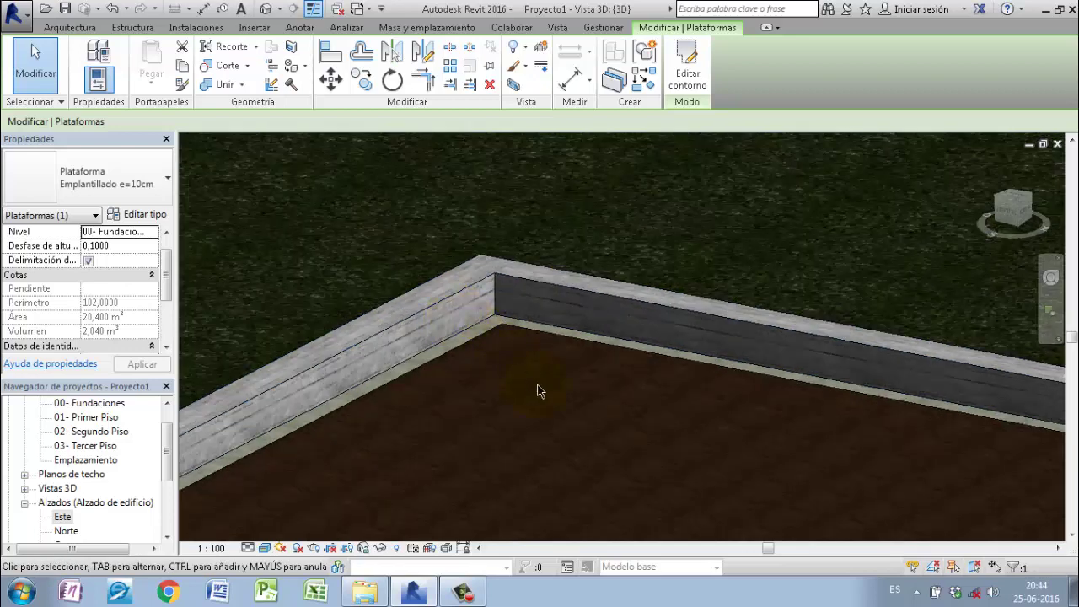
Step: Orbit and zoom out to see the whole Emplantillado e=10cm pad set in the topography
mouse_move(539, 385)
shift+middle_down()
mouse_move(558, 248)
mouse_move(591, 343)
mouse_move(566, 366)
mouse_move(621, 363)
mouse_move(629, 409)
shift+middle_up()
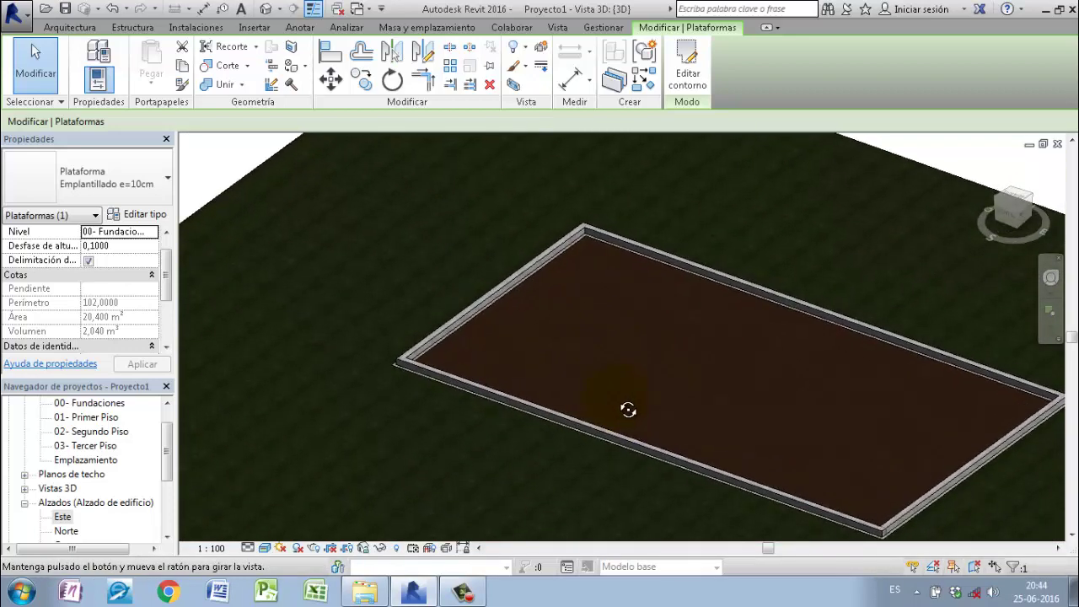
scroll(650, 343, up, 2)
scroll(646, 265, up, 2)
scroll(483, 283, up, 2)
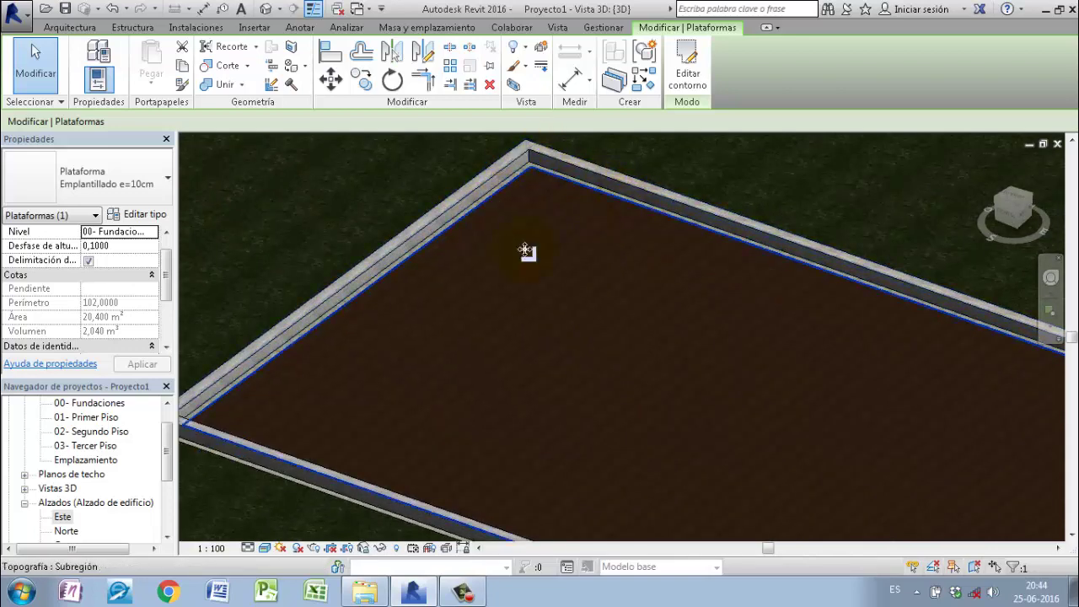
scroll(608, 344, down, 2)
shift+middle_drag(608, 344, 645, 298)
scroll(632, 317, down, 2)
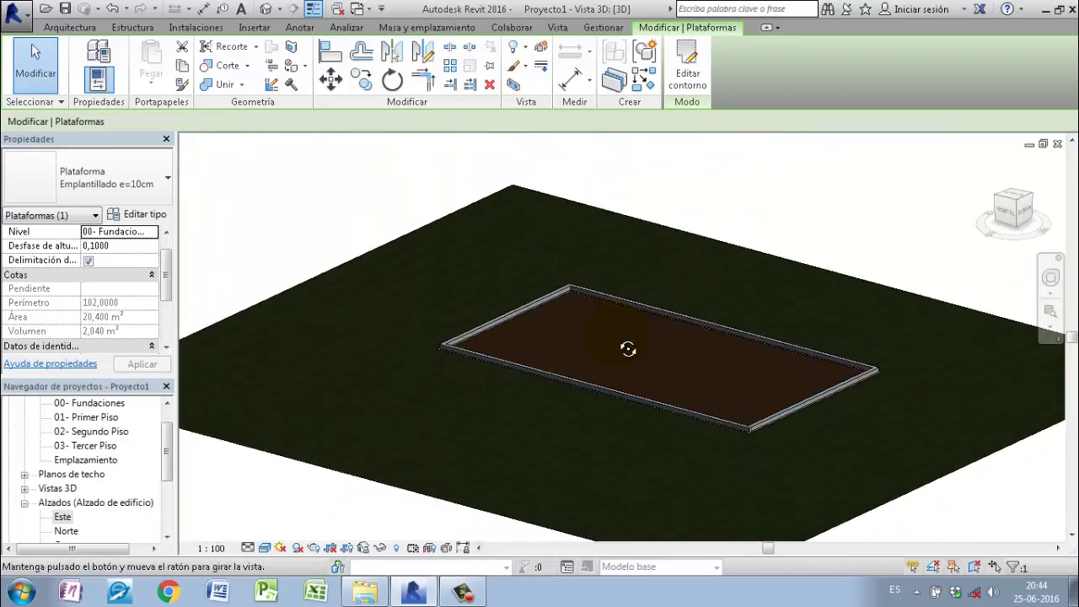
mouse_move(626, 346)
shift+middle_down()
mouse_move(632, 376)
mouse_move(671, 398)
shift+middle_up()
scroll(681, 322, up, 2)
scroll(588, 331, down, 2)
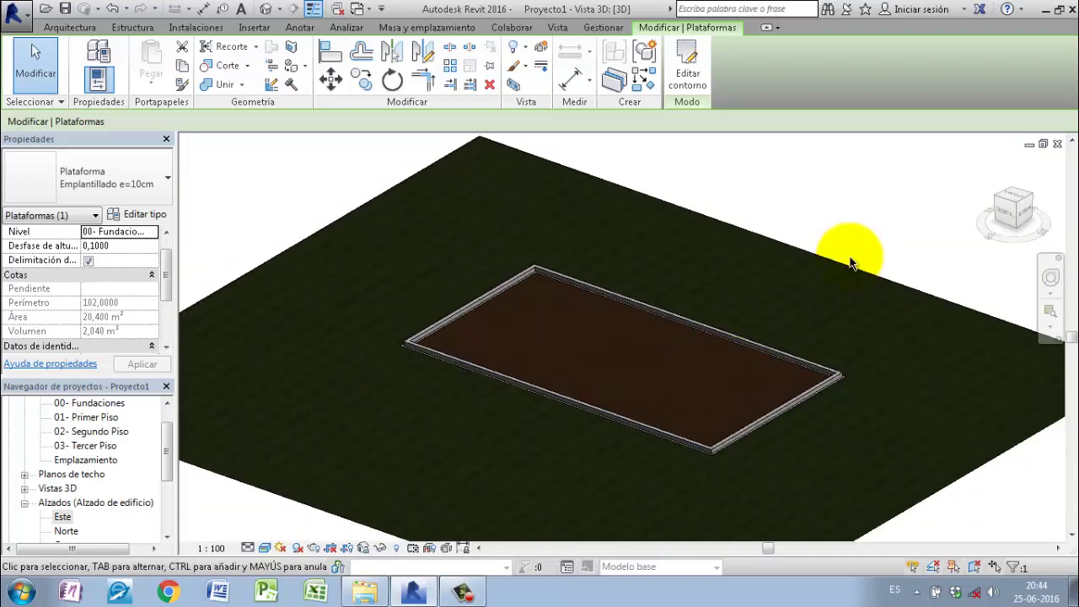